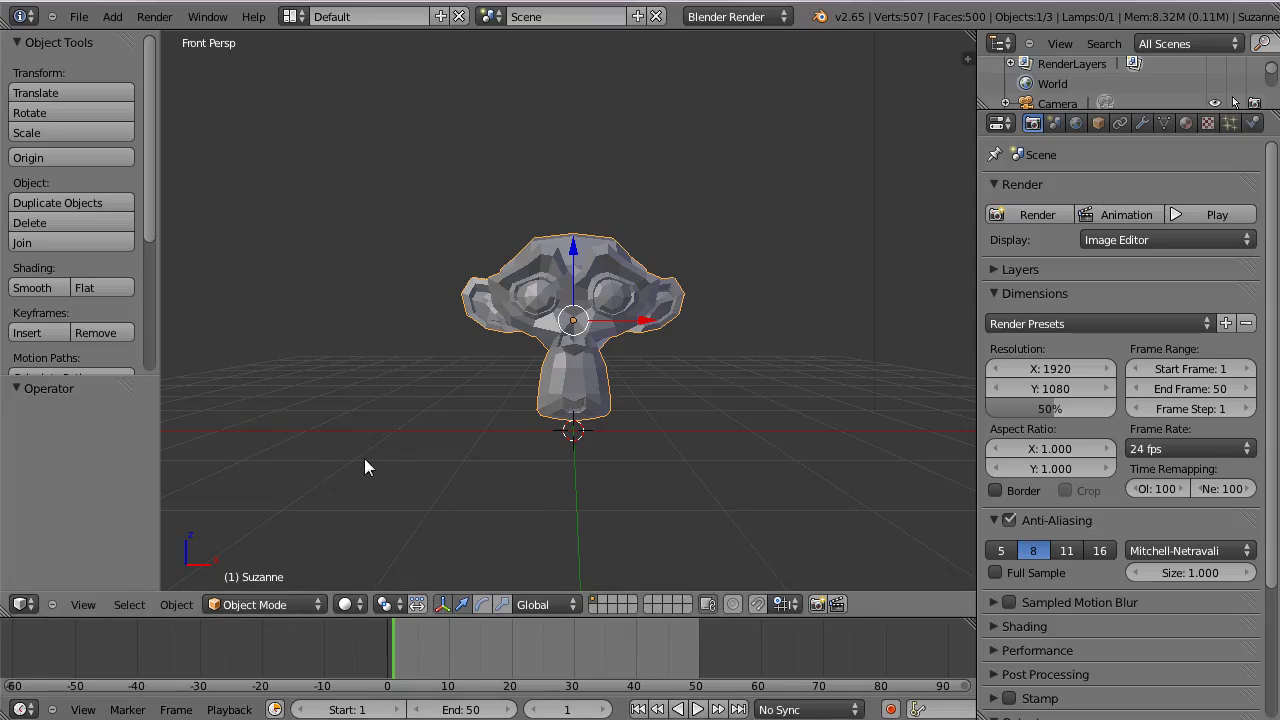
Step: Apply Quick Explode to Suzanne with 100 pieces over 50 frames, starting at frame 1
left_click(176, 604)
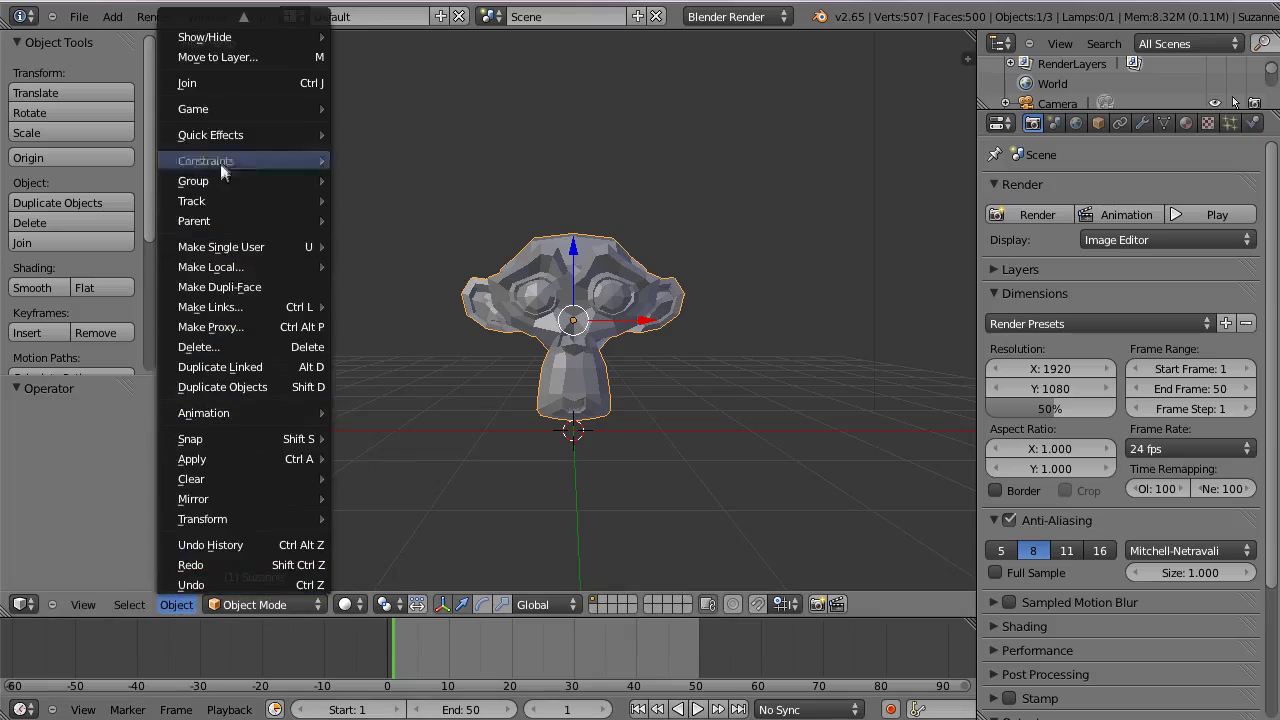
mouse_move(210, 135)
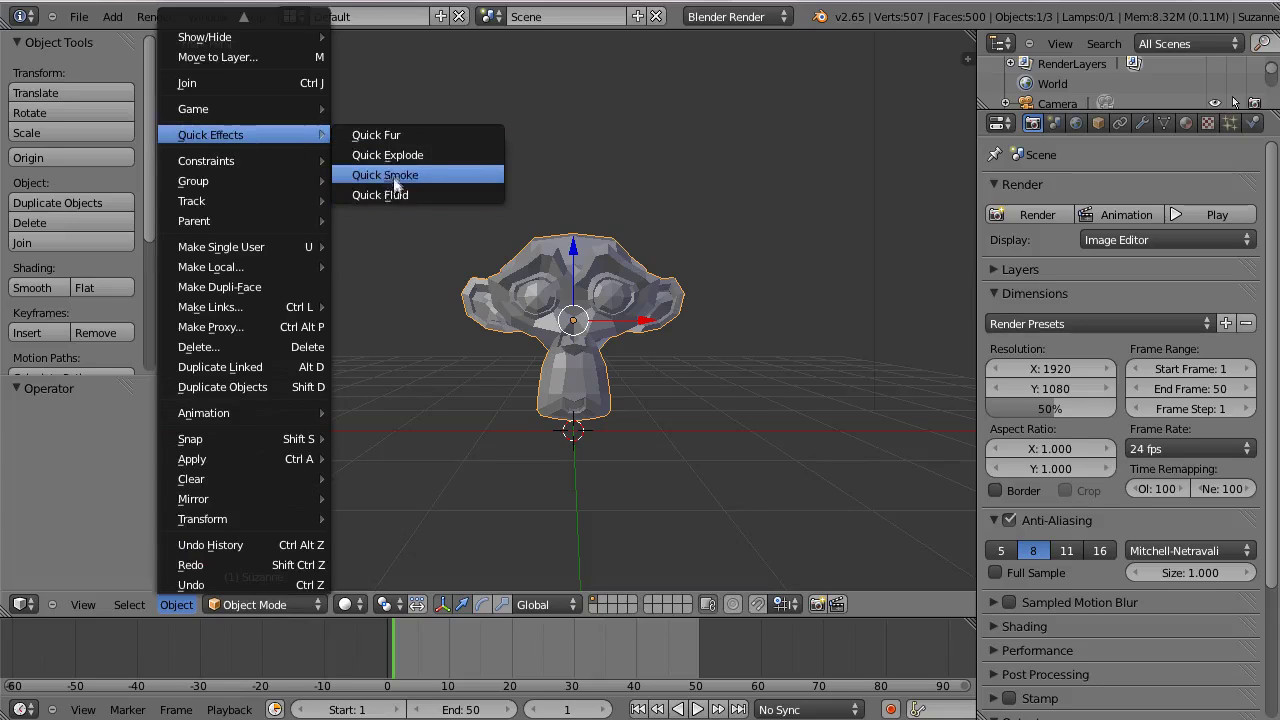
left_click(397, 155)
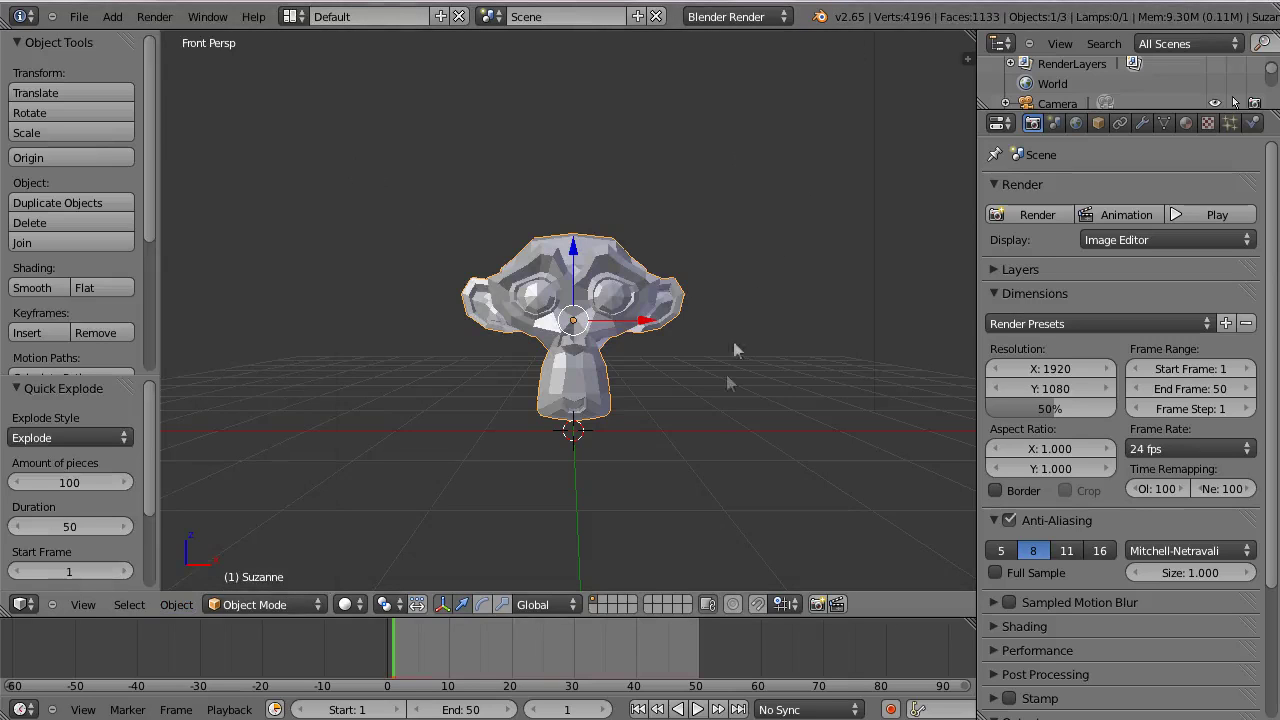
Step: Play the explosion preview, stop it, and return to frame 1
left_click(698, 710)
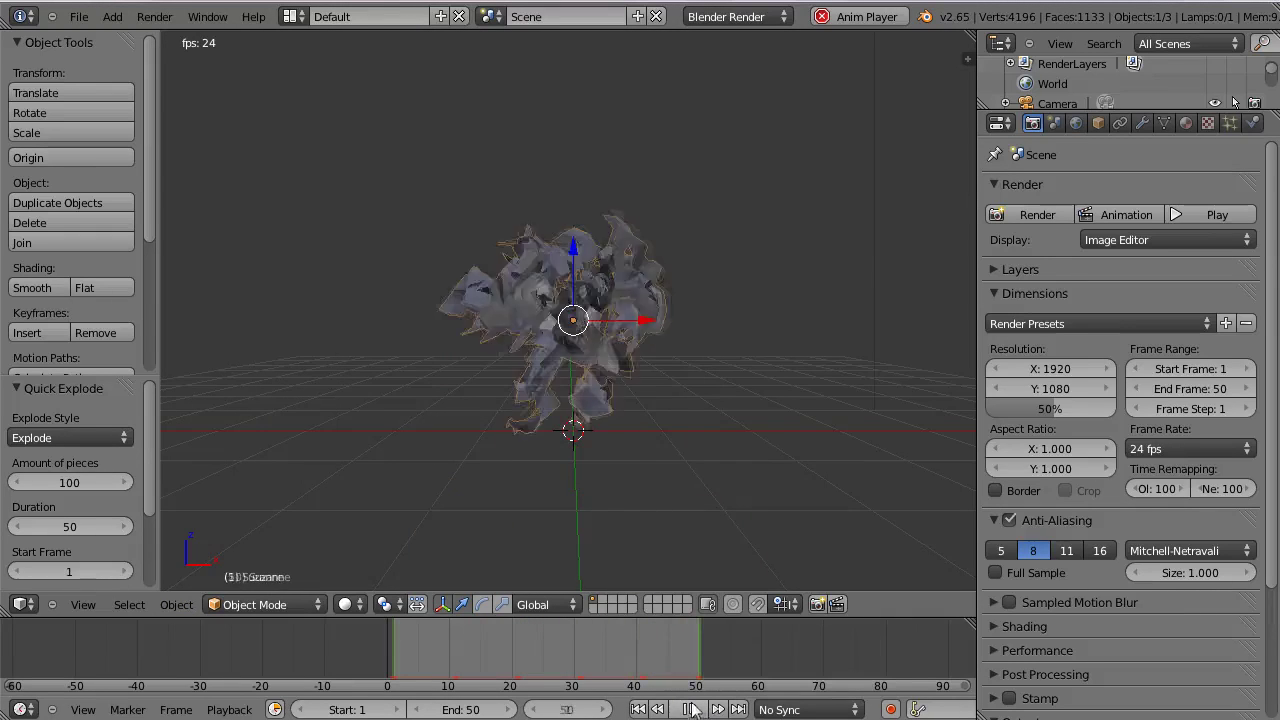
left_click(687, 709)
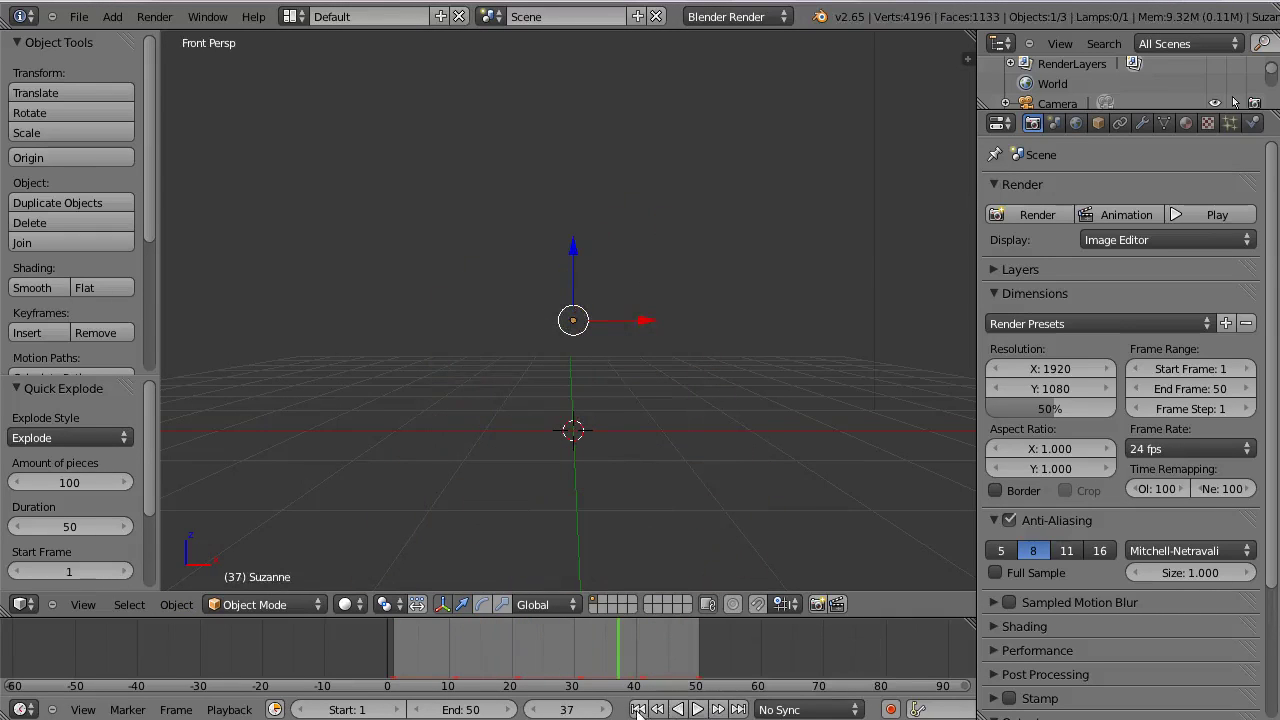
left_click(638, 709)
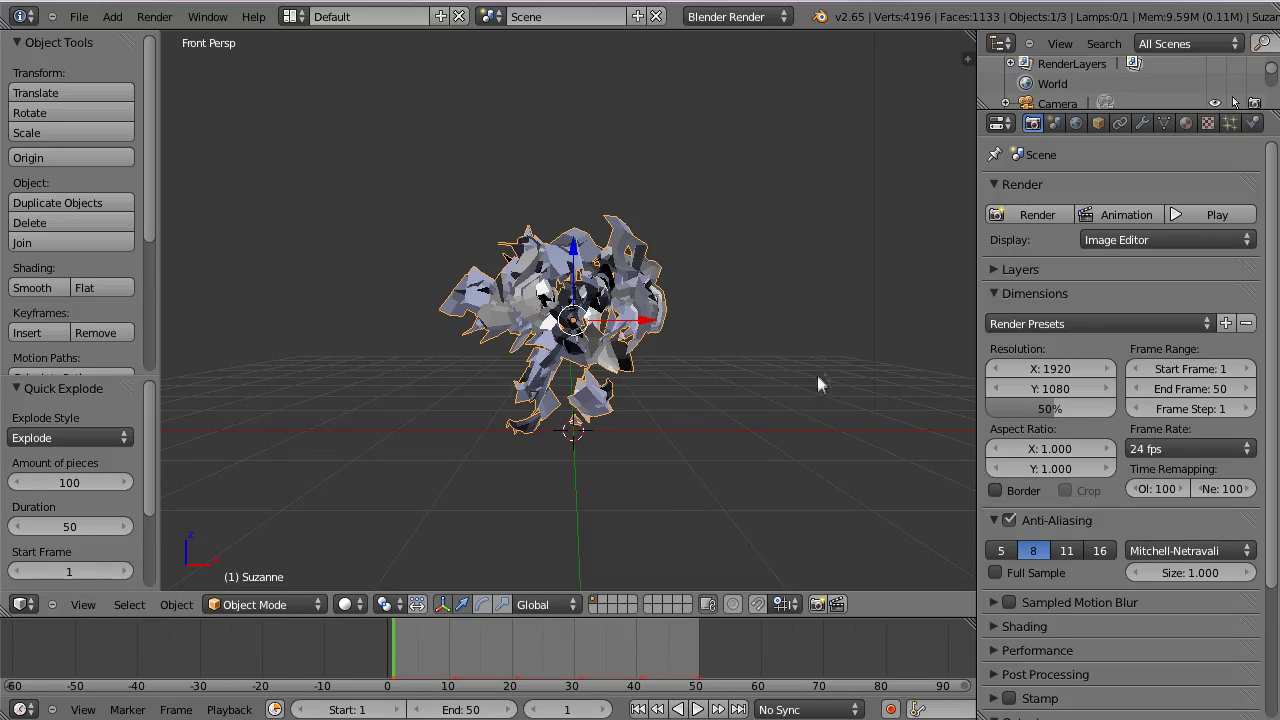
Step: Set the particle Emission End and Start to frame 2, then replay the explosion
left_click(1231, 123)
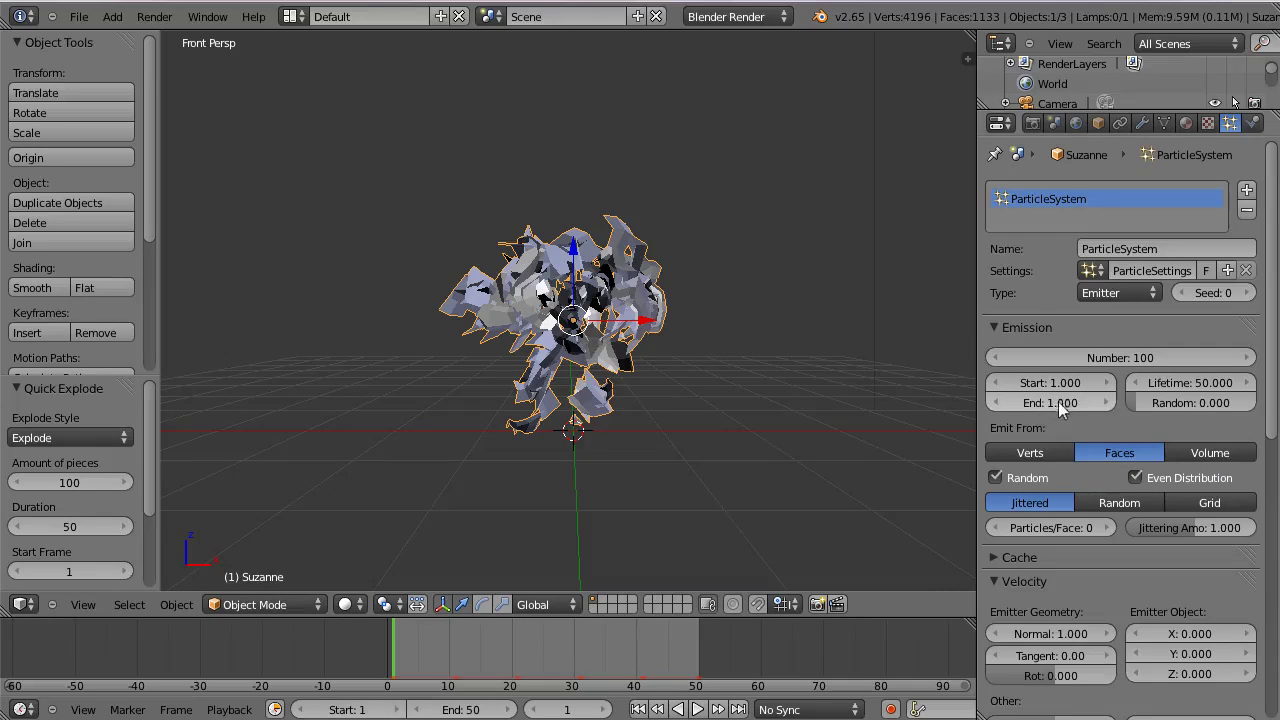
left_click(1064, 402)
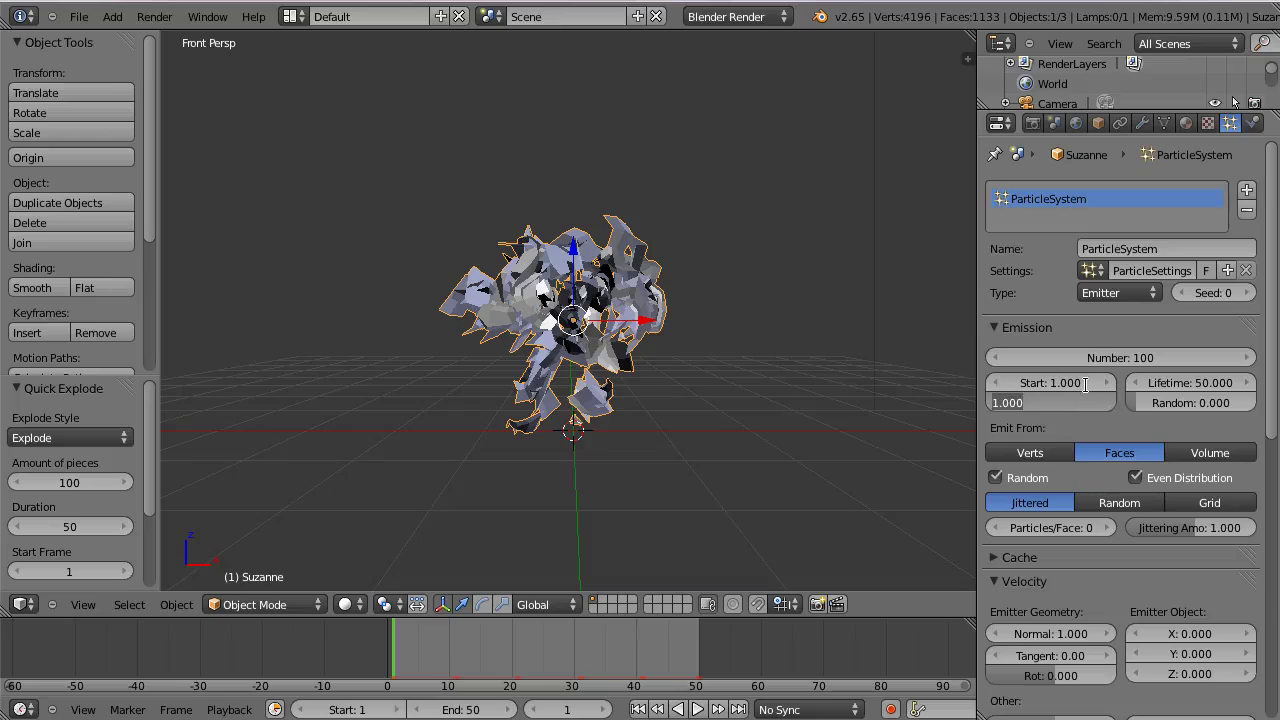
type("2")
key("Return")
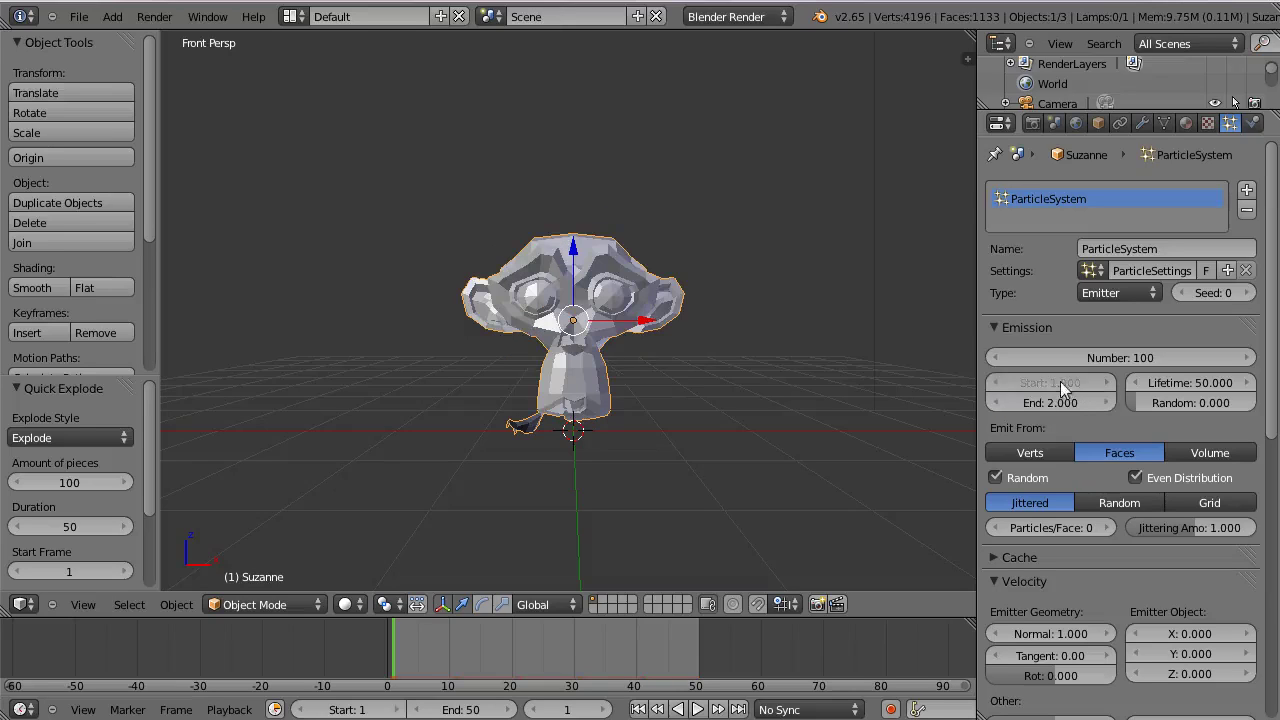
left_click(1062, 386)
type("2")
key("Return")
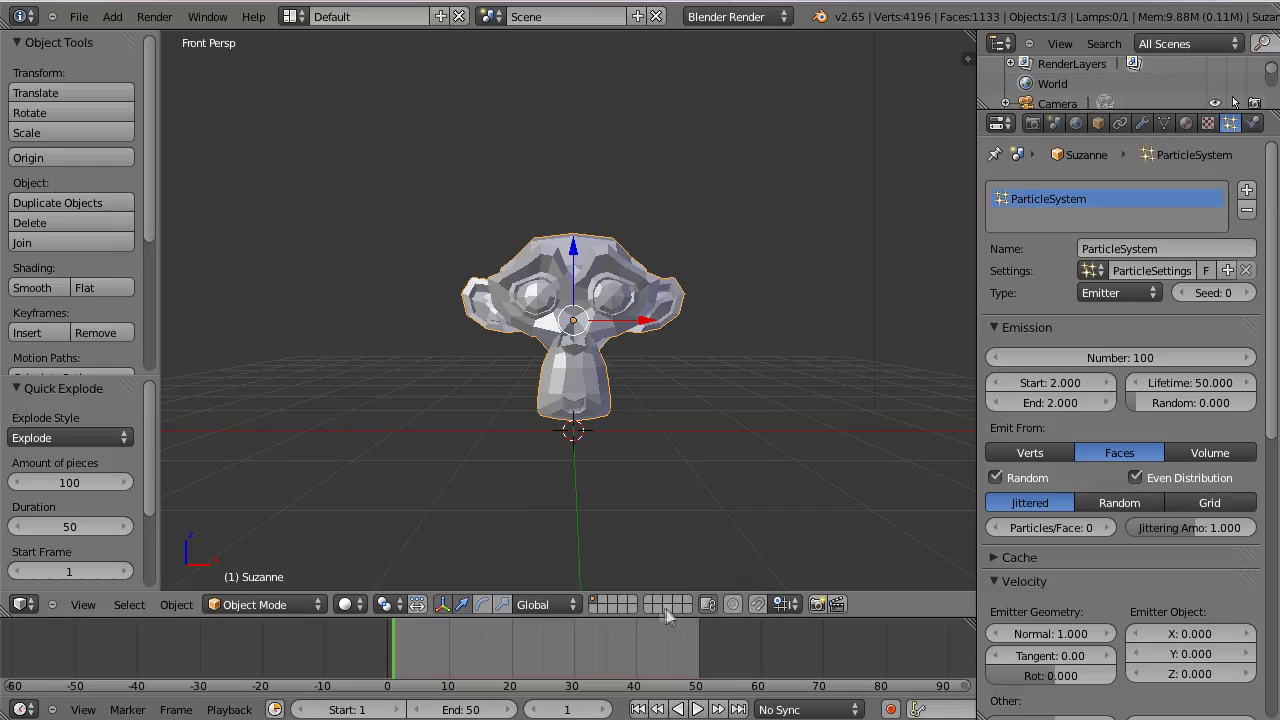
left_click(697, 709)
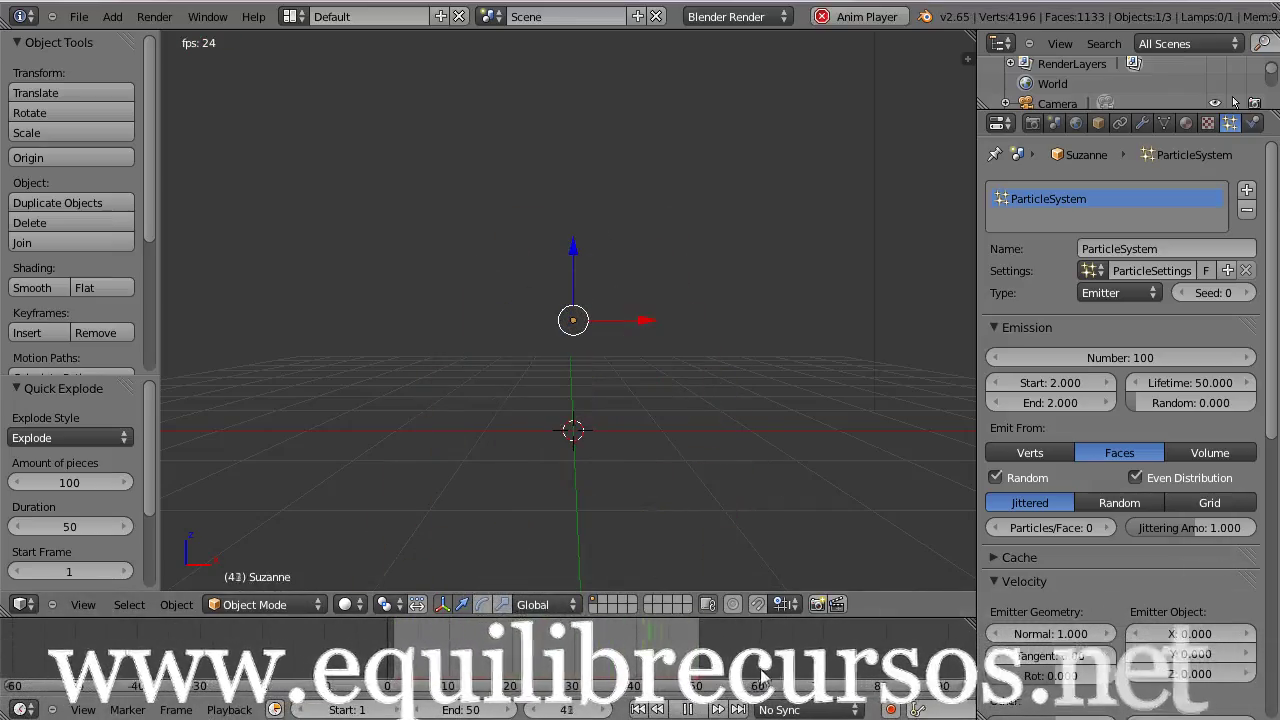
left_click(688, 710)
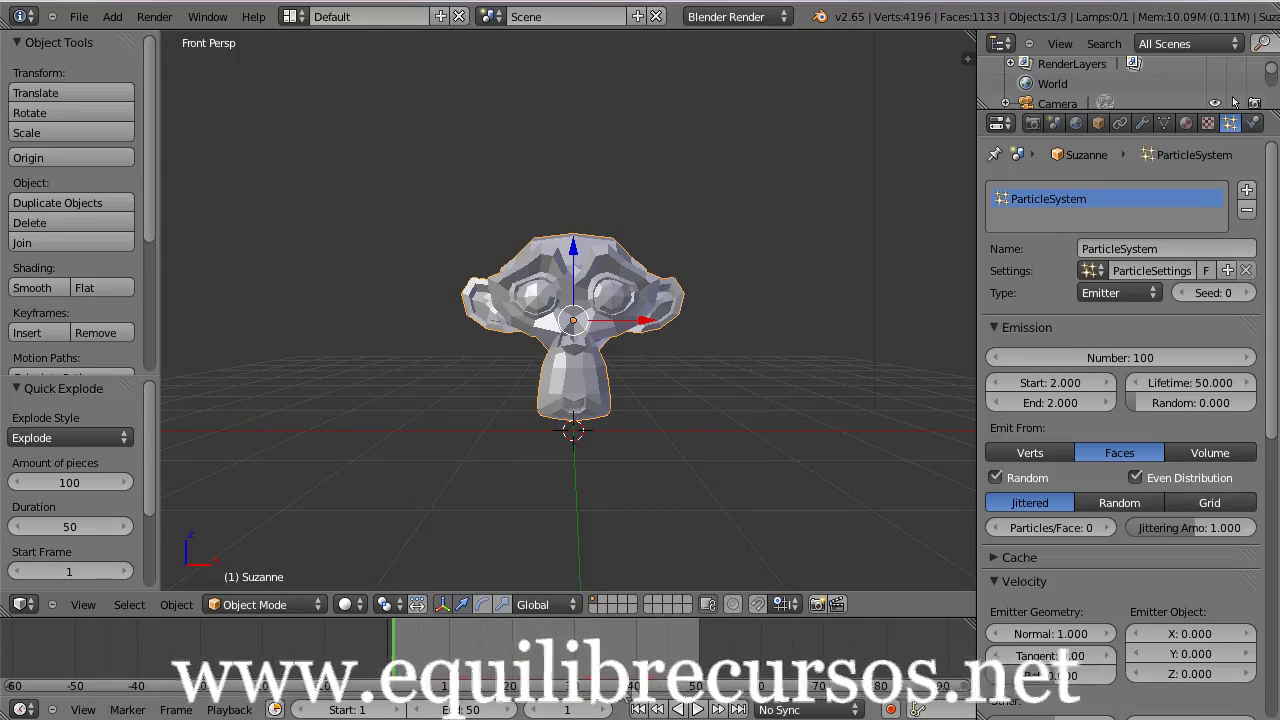
Step: Change the particle Emission End to 6, replay the explosion, and return to frame 1
left_click(1057, 401)
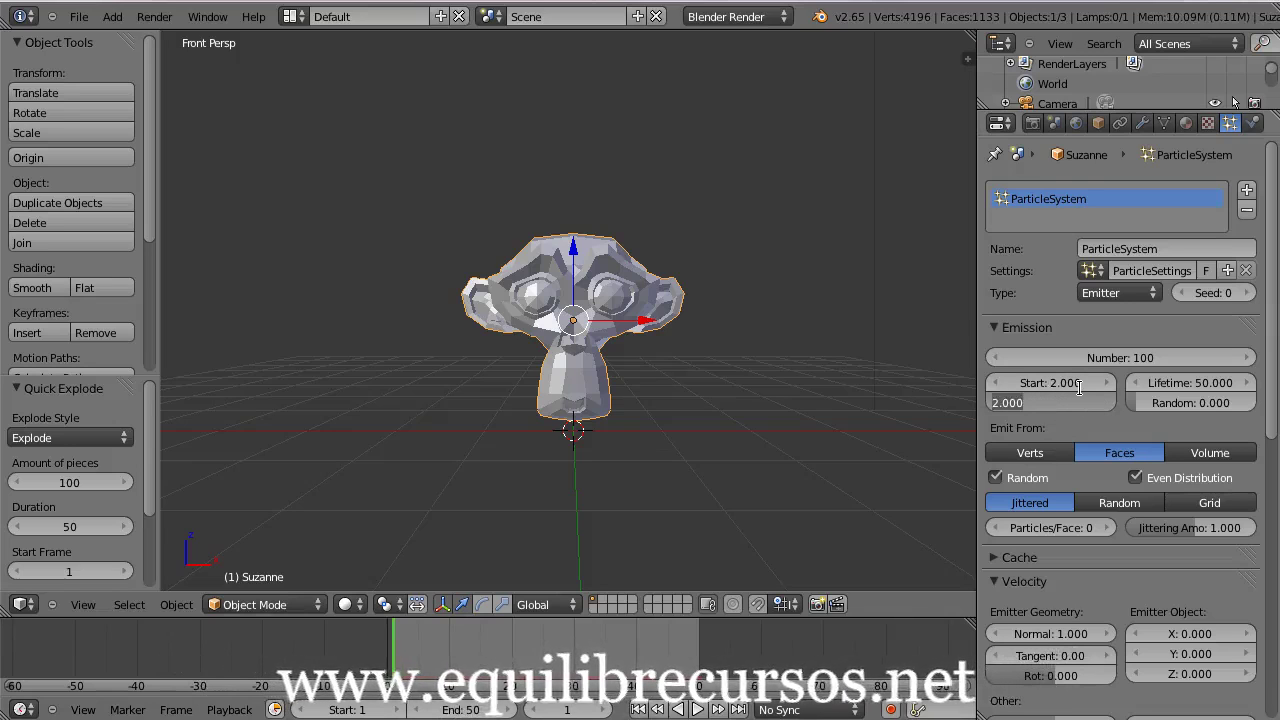
type("6")
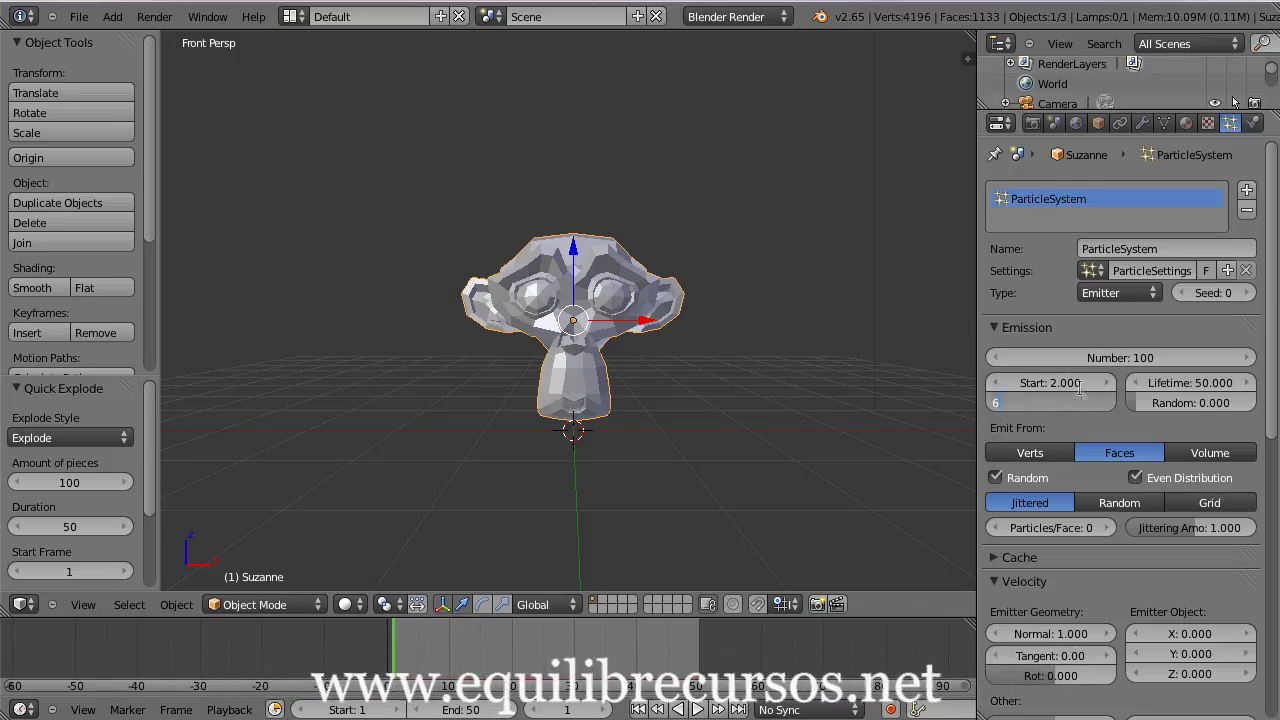
key("Return")
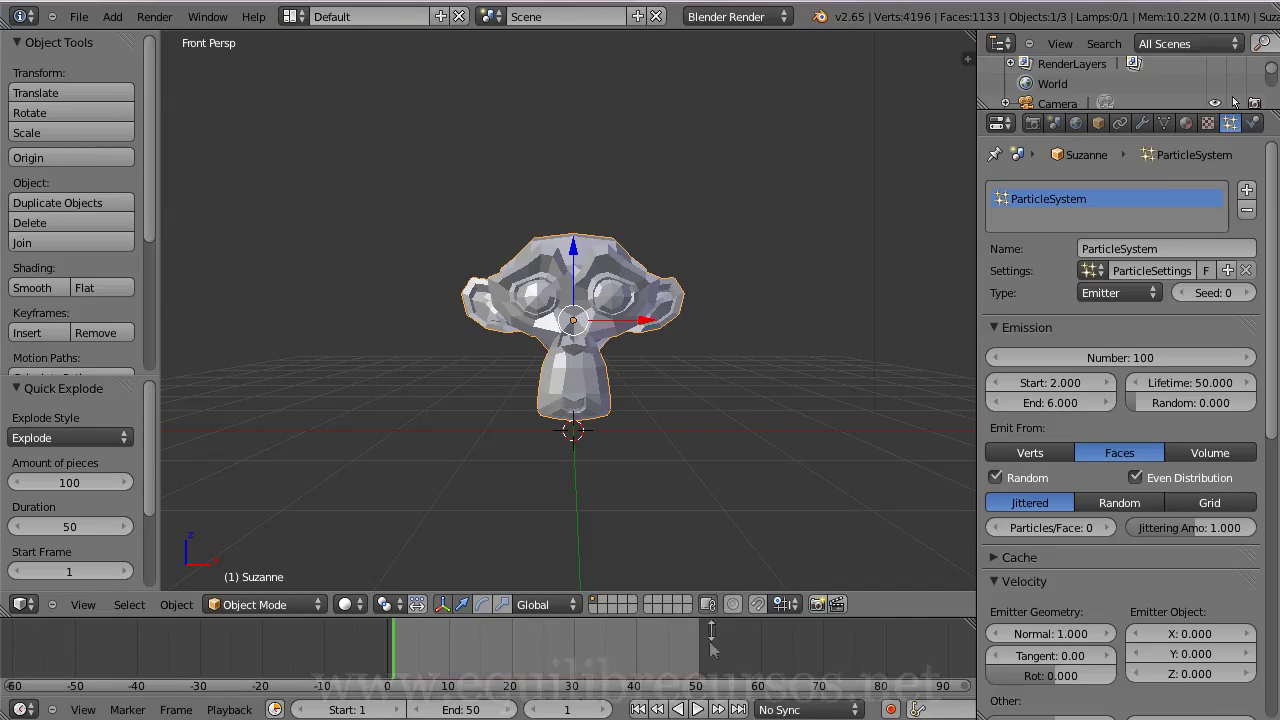
left_click(698, 710)
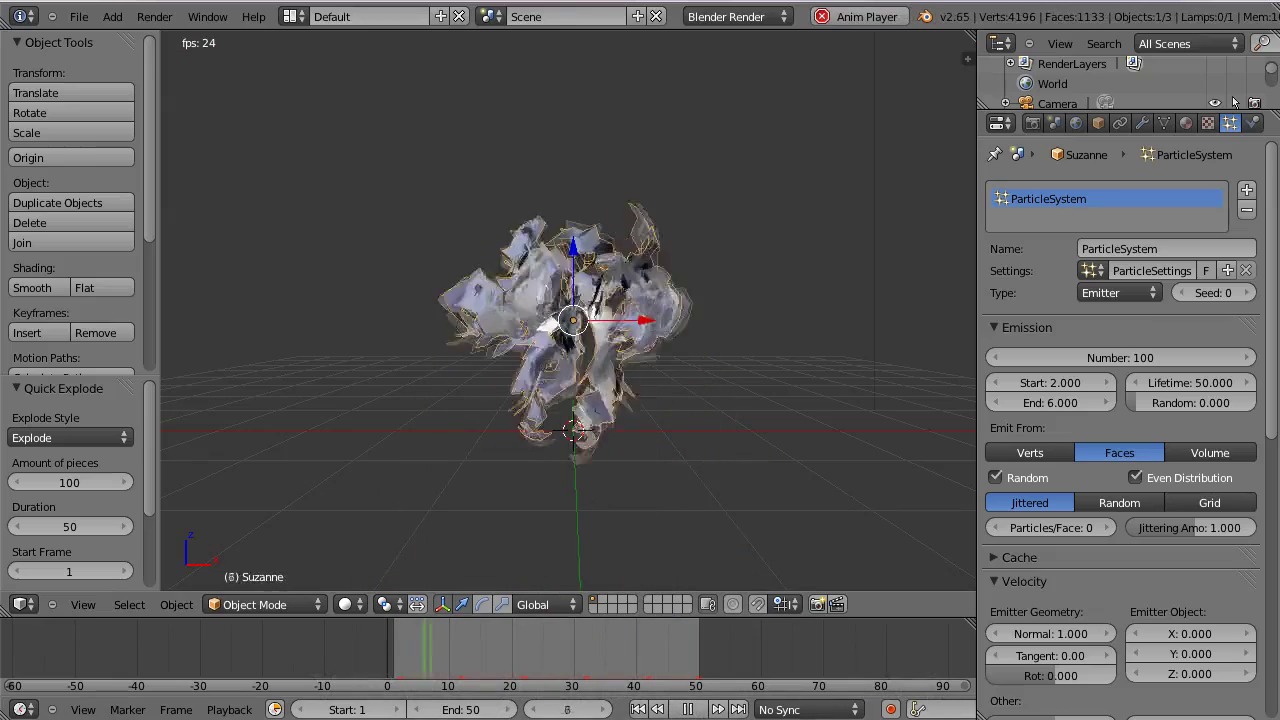
left_click(688, 710)
left_click(637, 710)
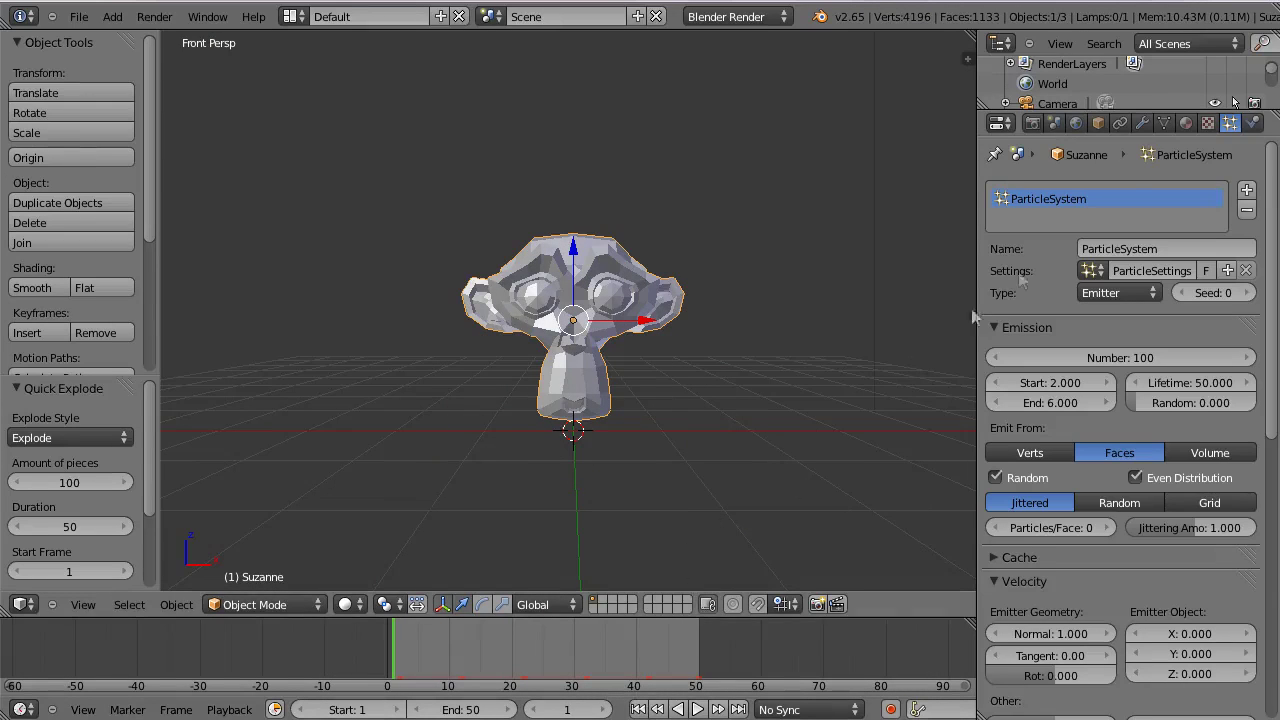
Step: Collapse the ParticleSystem and Explode modifiers and add a Subdivision Surface with View 2
left_click(1143, 122)
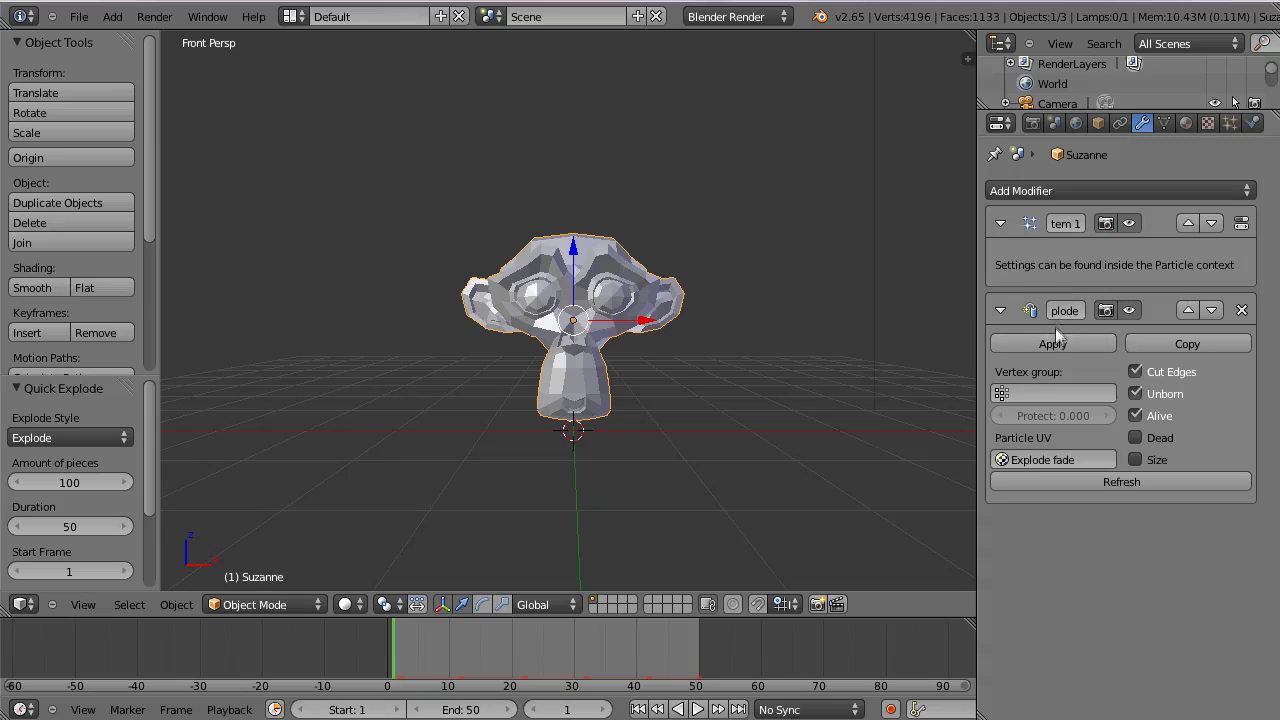
left_click(1000, 223)
left_click(999, 261)
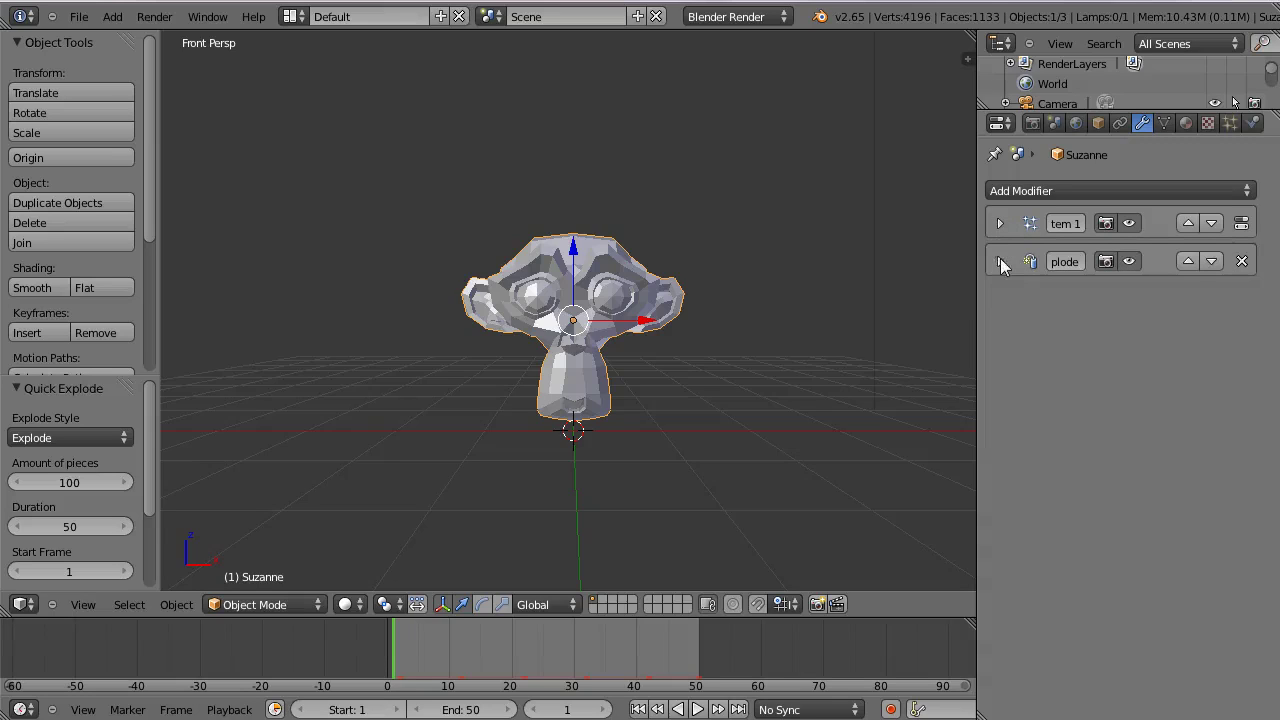
left_click(1027, 190)
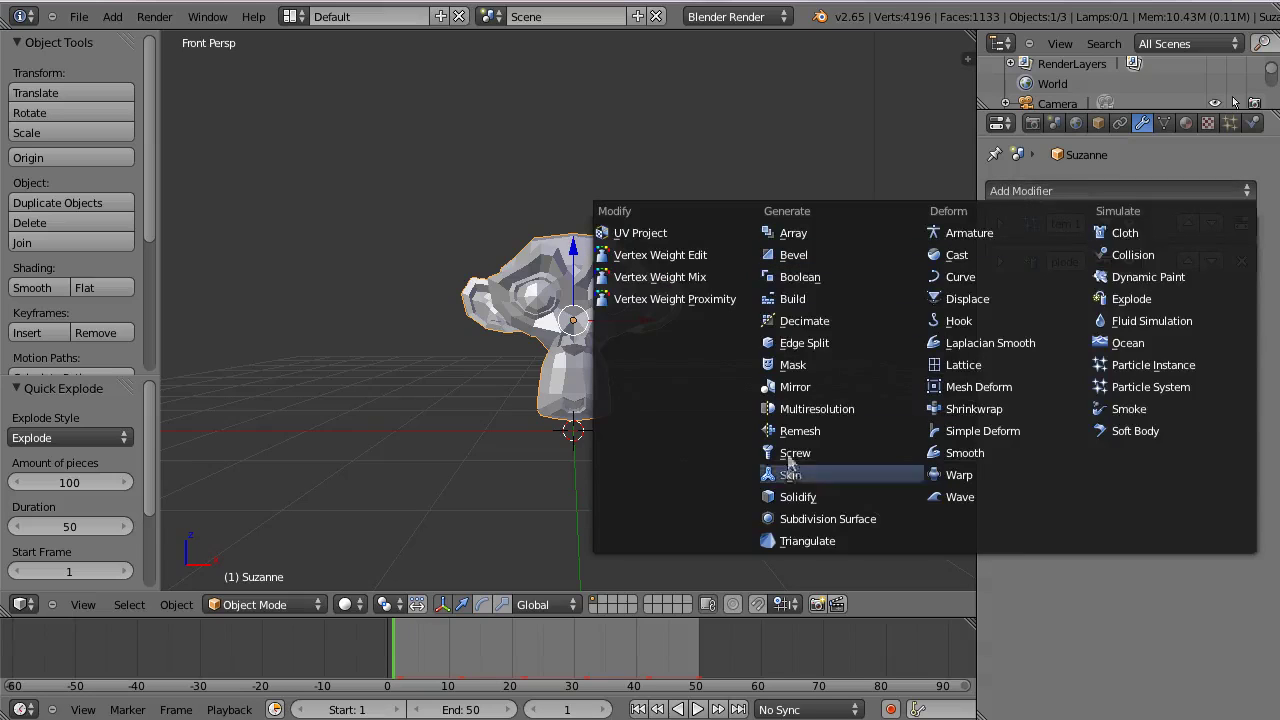
left_click(805, 517)
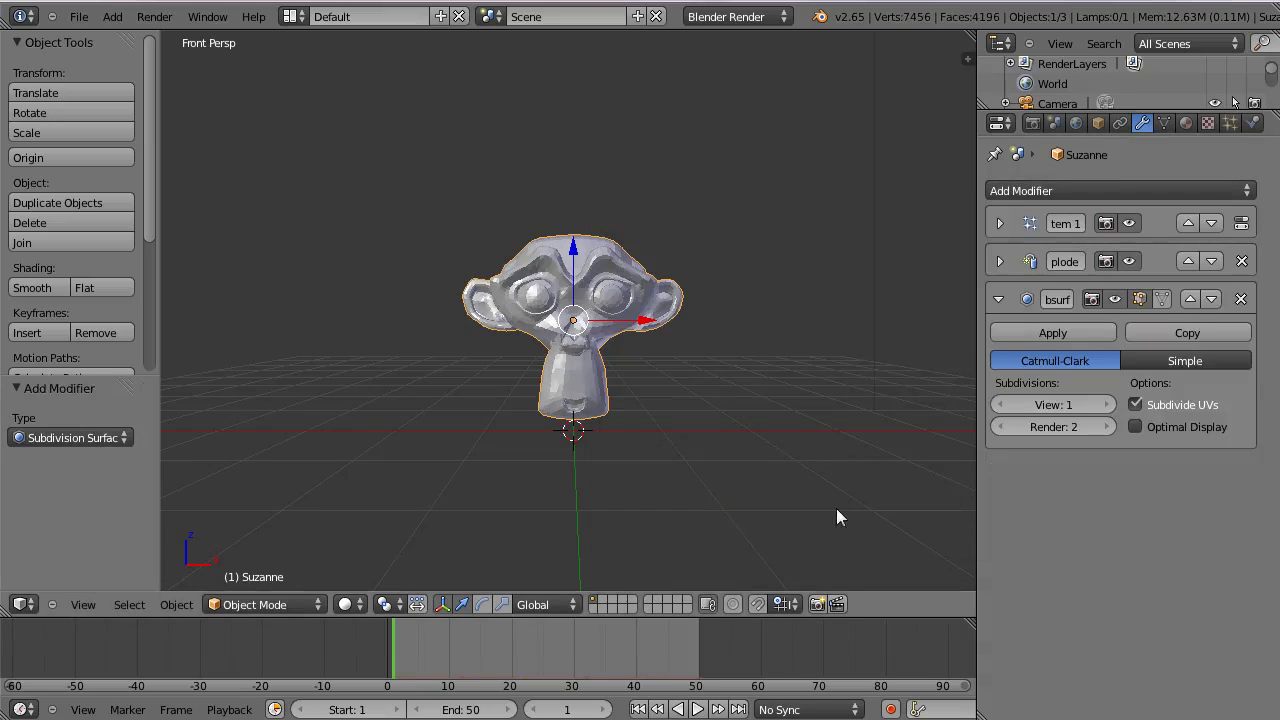
left_click(1107, 405)
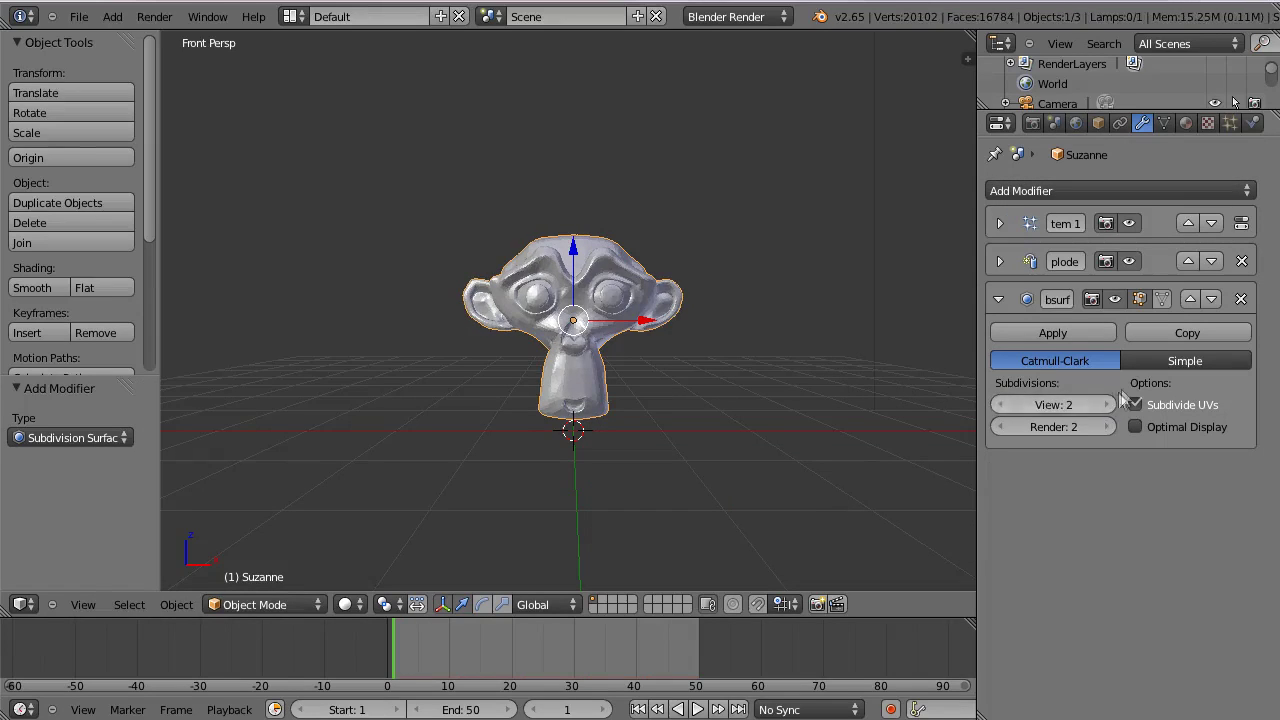
Step: Shade Suzanne smooth, replay the explosion, and stop at frame 20
left_click(40, 288)
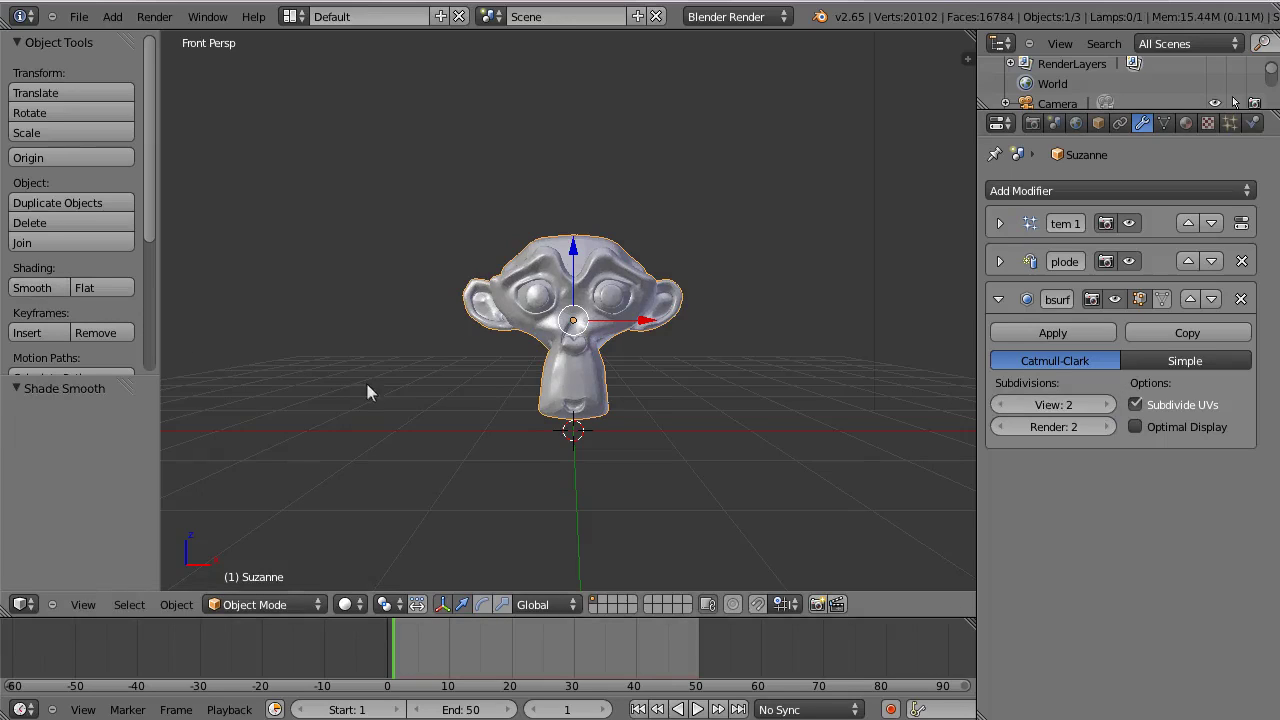
left_click(695, 709)
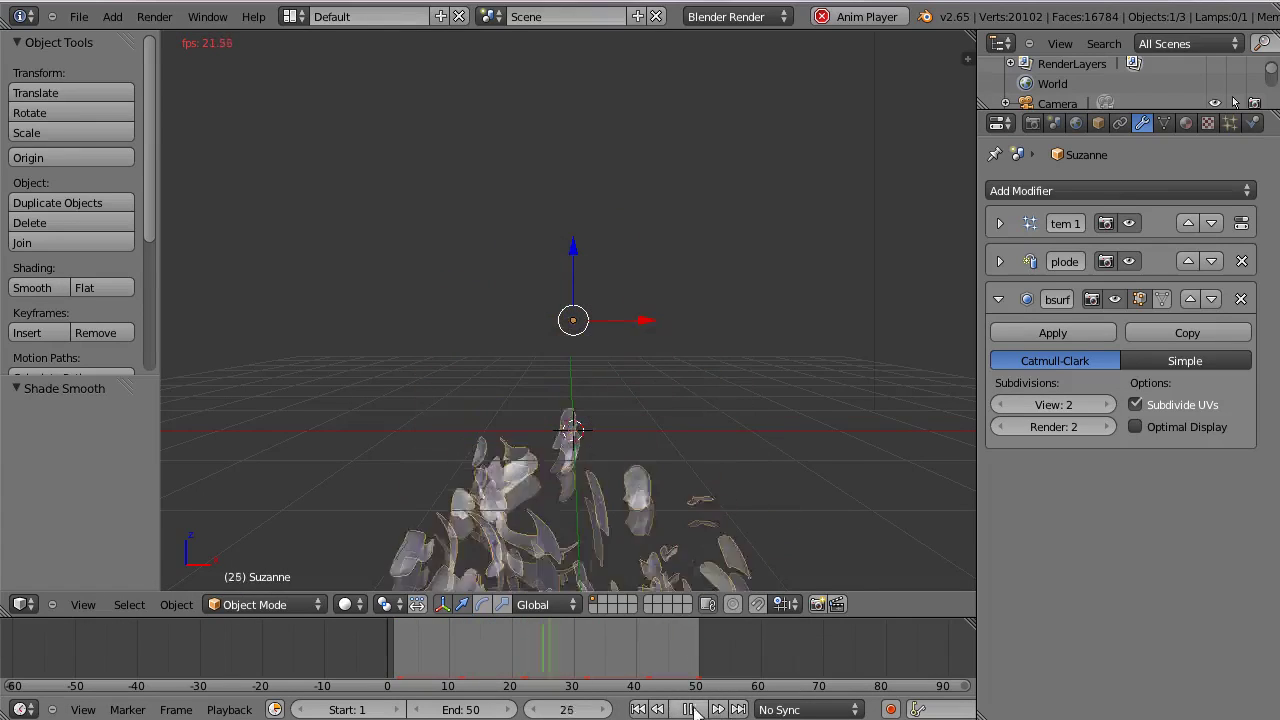
left_click(687, 709)
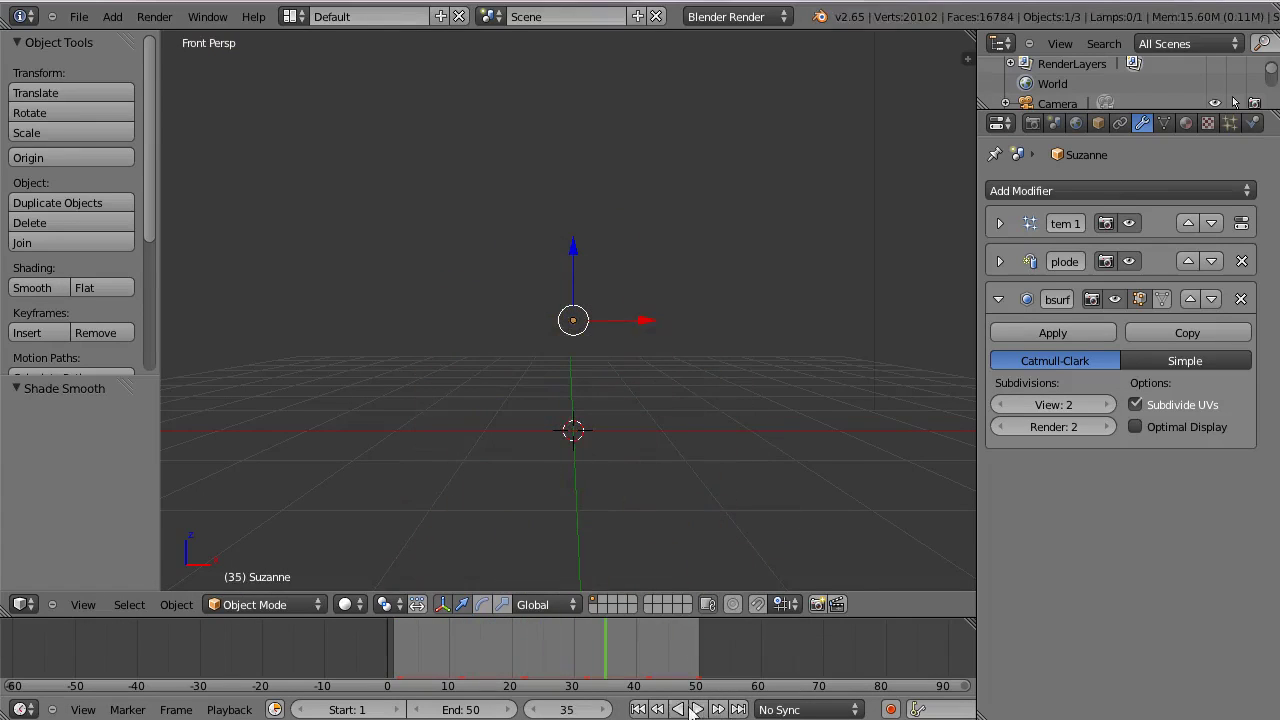
left_click(511, 648)
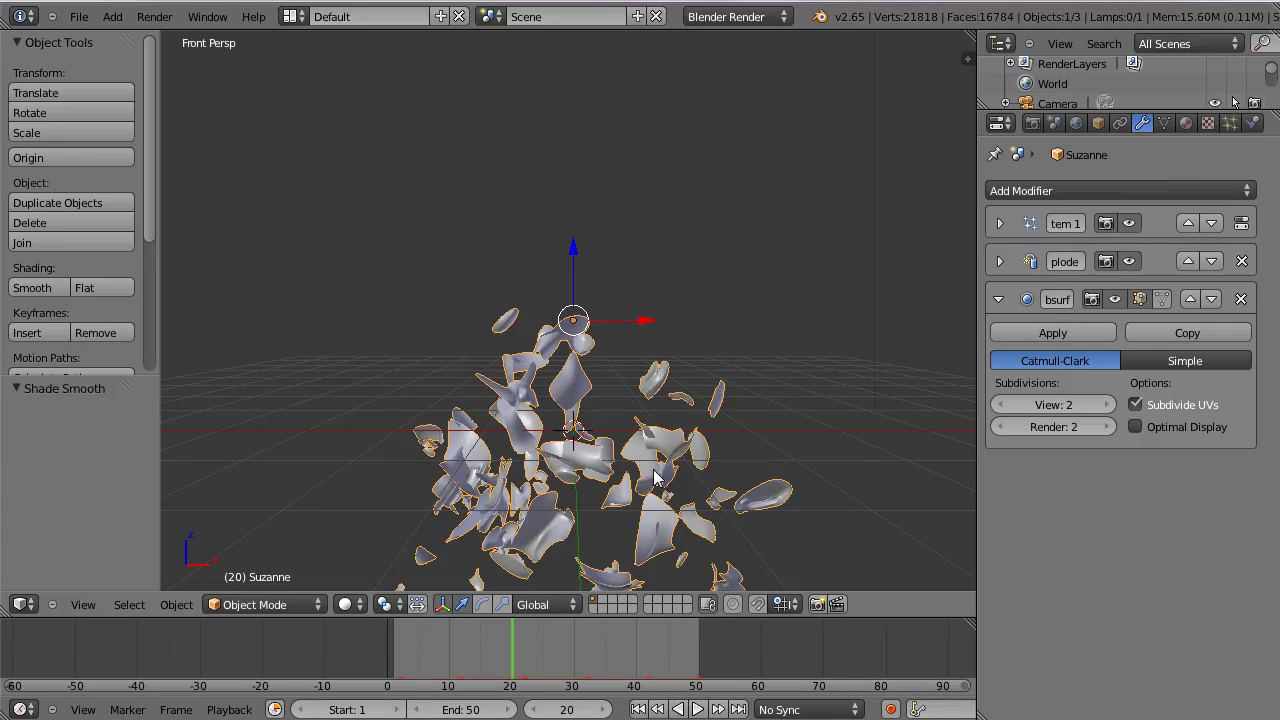
Step: Zoom in and orbit to a low, close view of the fragments, then deselect all
scroll(655, 478, "up", 1)
scroll(655, 478, "up", 2)
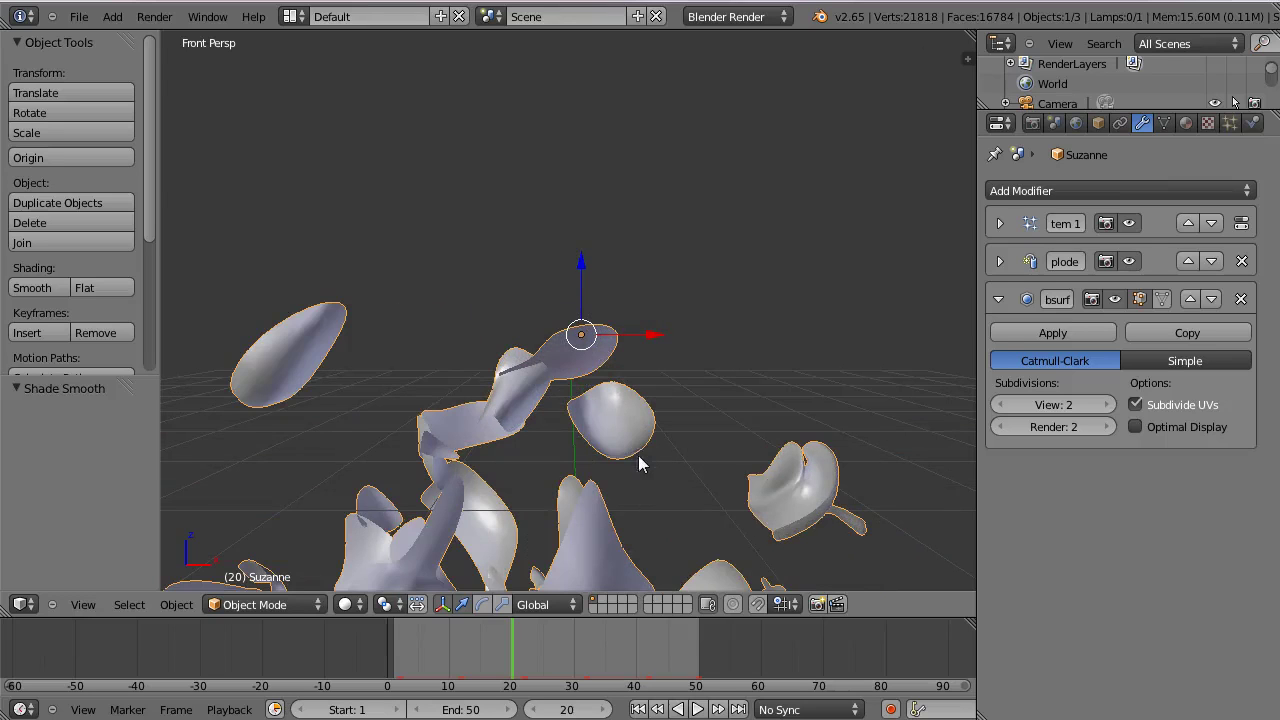
mouse_move(621, 471)
middle_mouse_down()
mouse_move(576, 341)
mouse_move(558, 347)
middle_mouse_up()
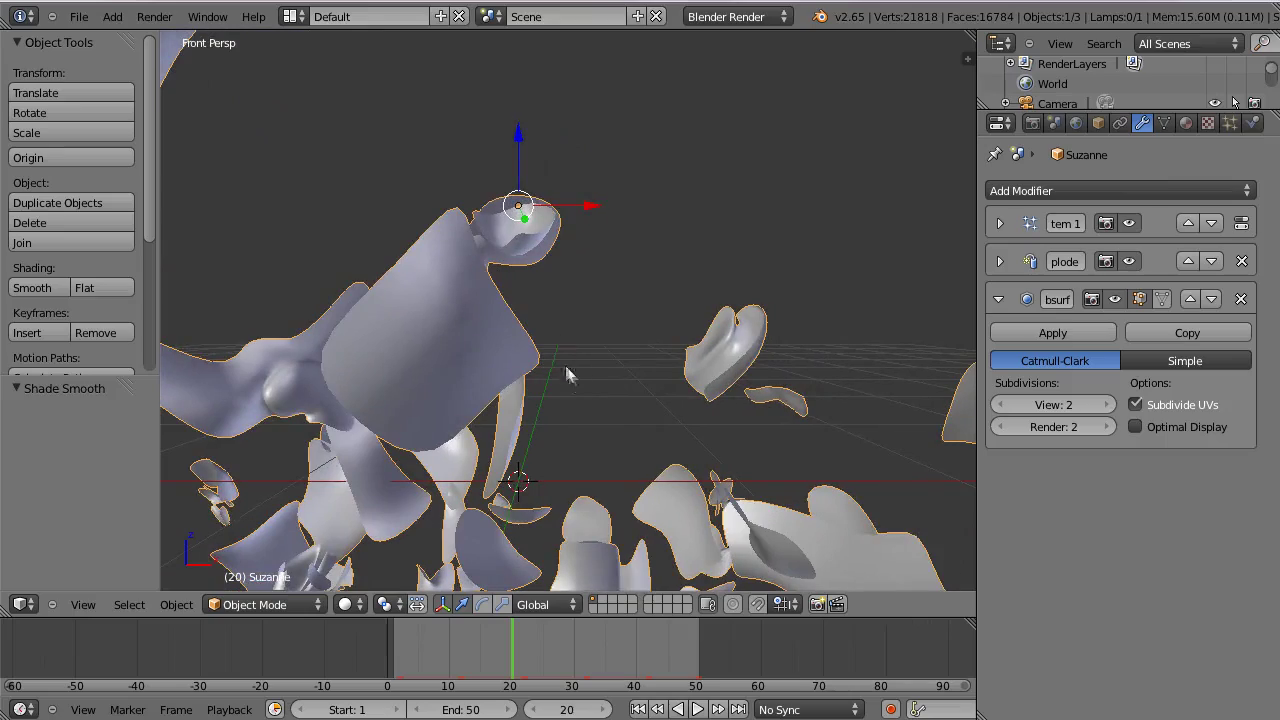
middle_click_drag(614, 422, 537, 443)
middle_click_drag(503, 477, 545, 332)
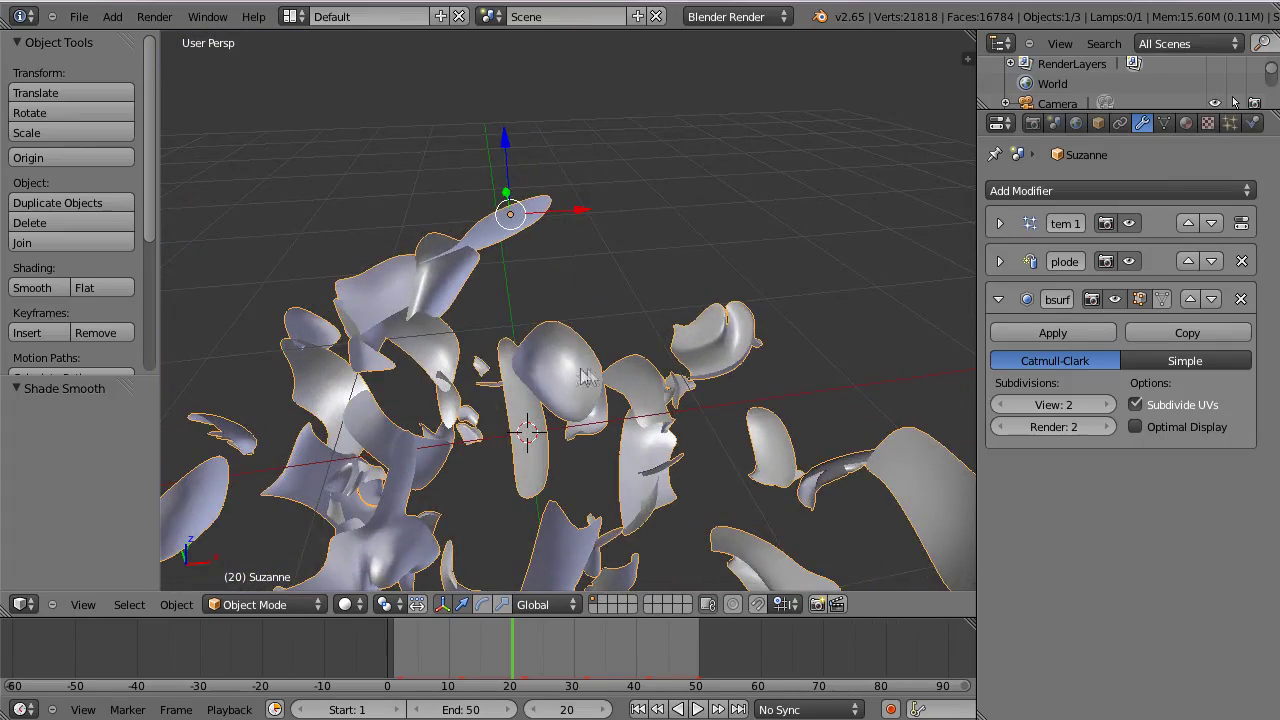
key("a")
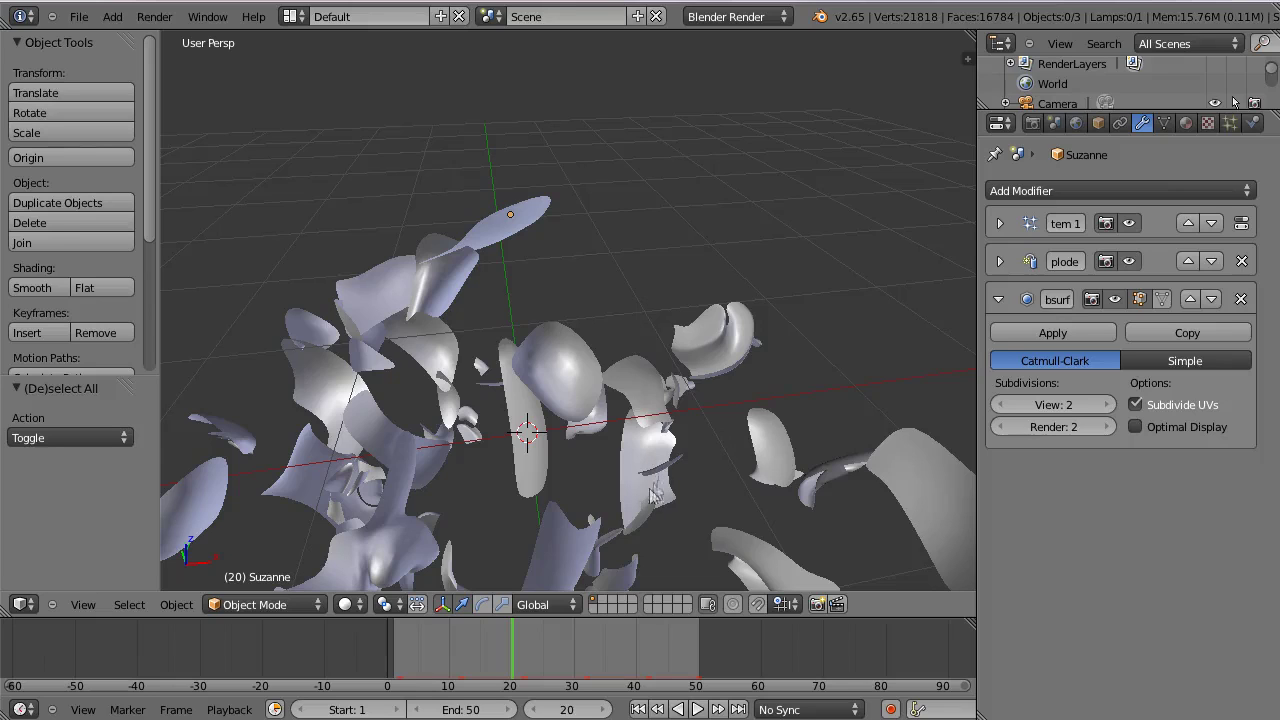
Step: Add a Solidify modifier with Thickness 0.0100 and move it down the stack
left_click(1093, 184)
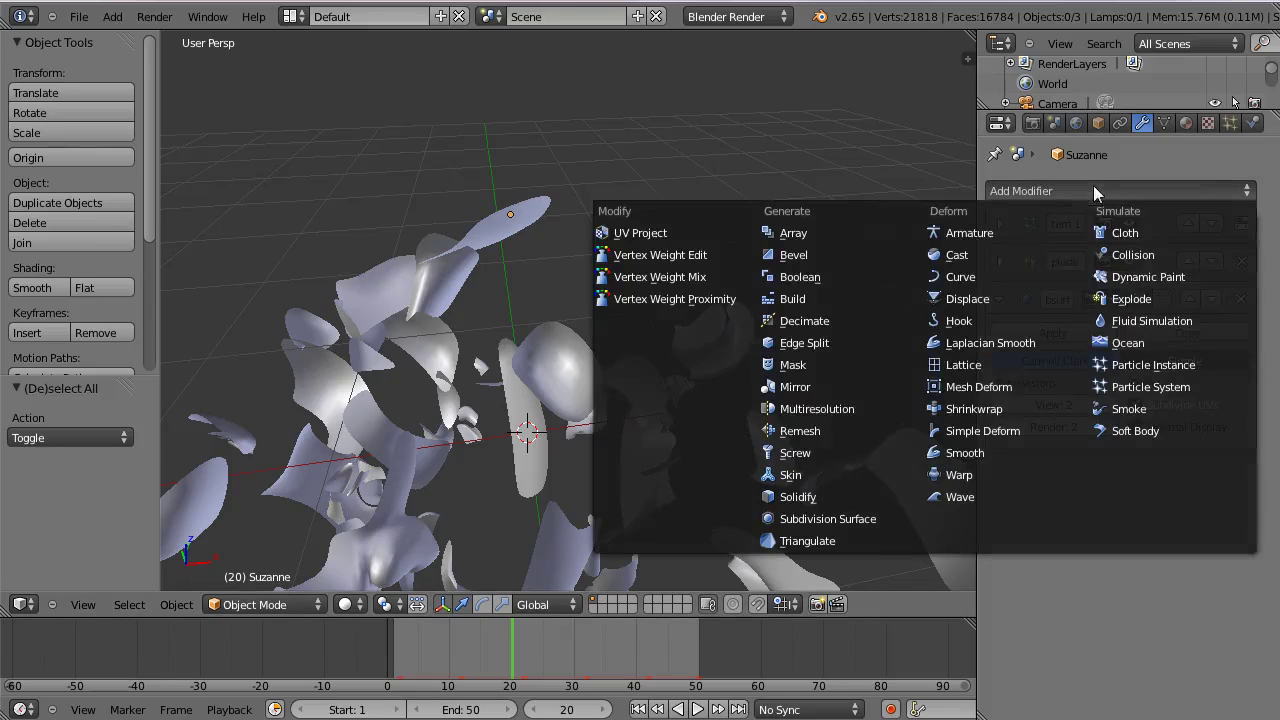
left_click(797, 505)
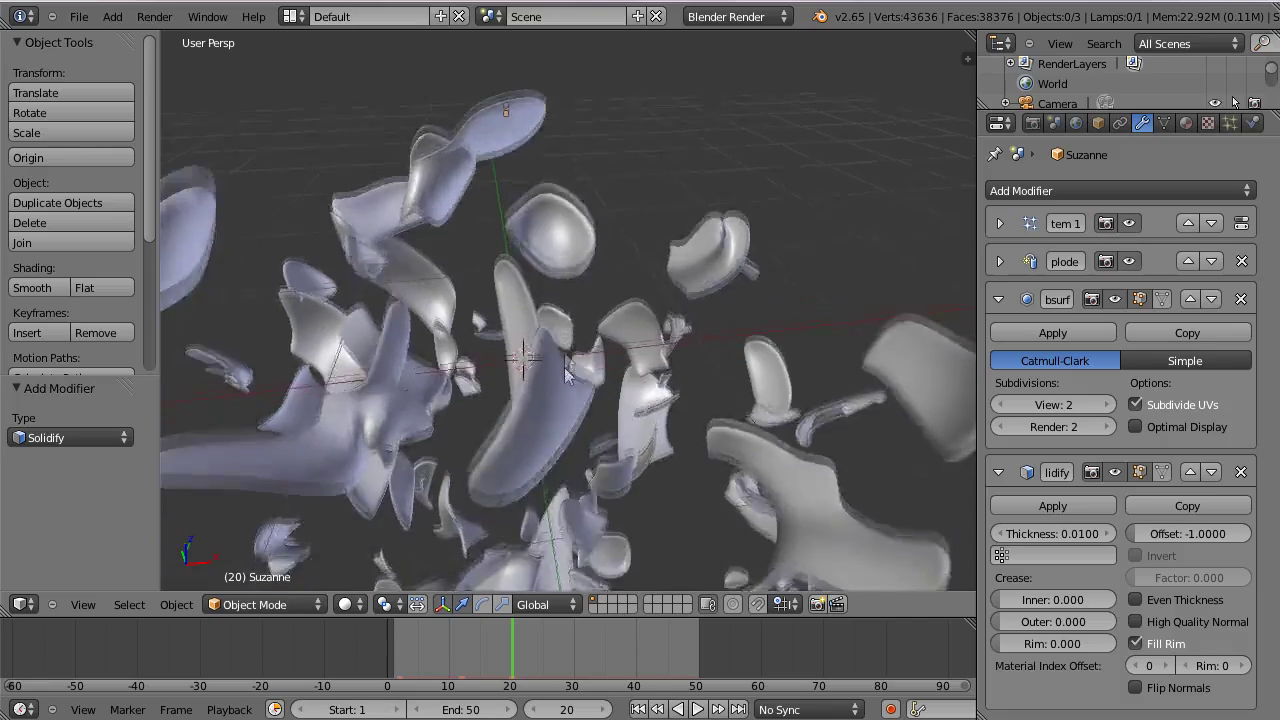
mouse_move(568, 481)
middle_mouse_down()
mouse_move(558, 326)
mouse_move(634, 333)
mouse_move(707, 372)
mouse_move(696, 377)
mouse_move(703, 408)
mouse_move(687, 392)
middle_mouse_up()
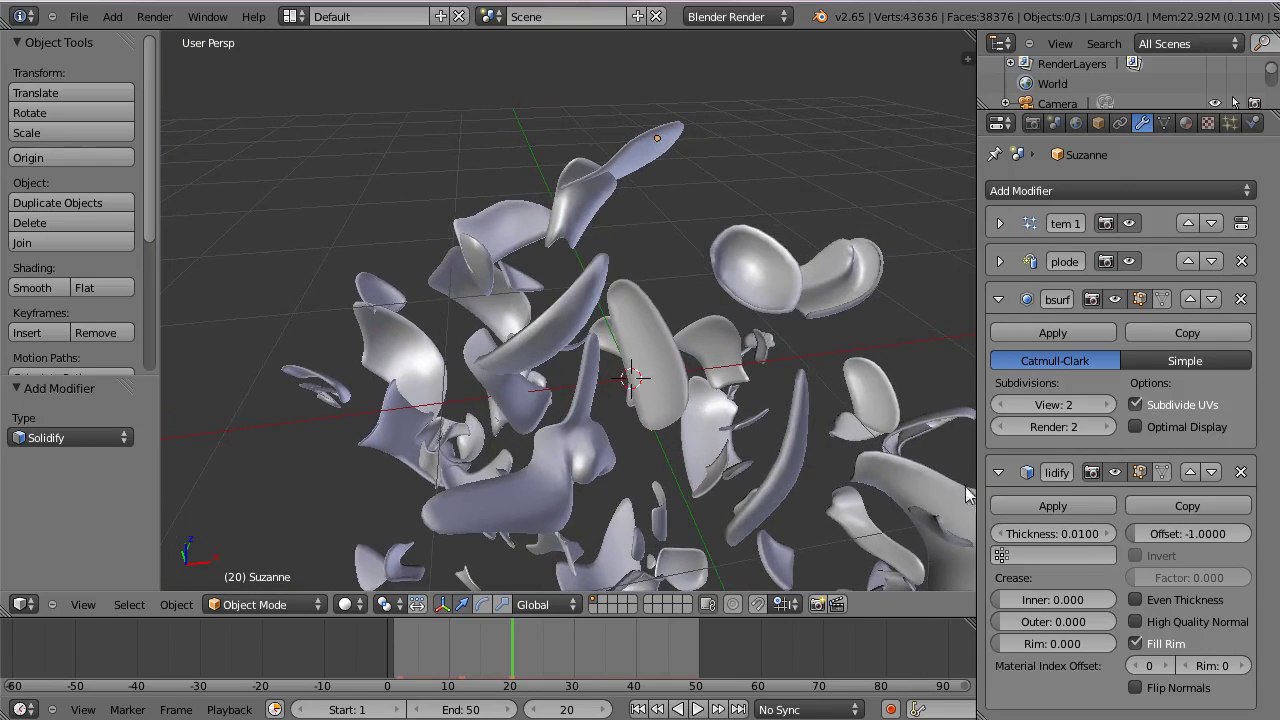
left_click(1190, 472)
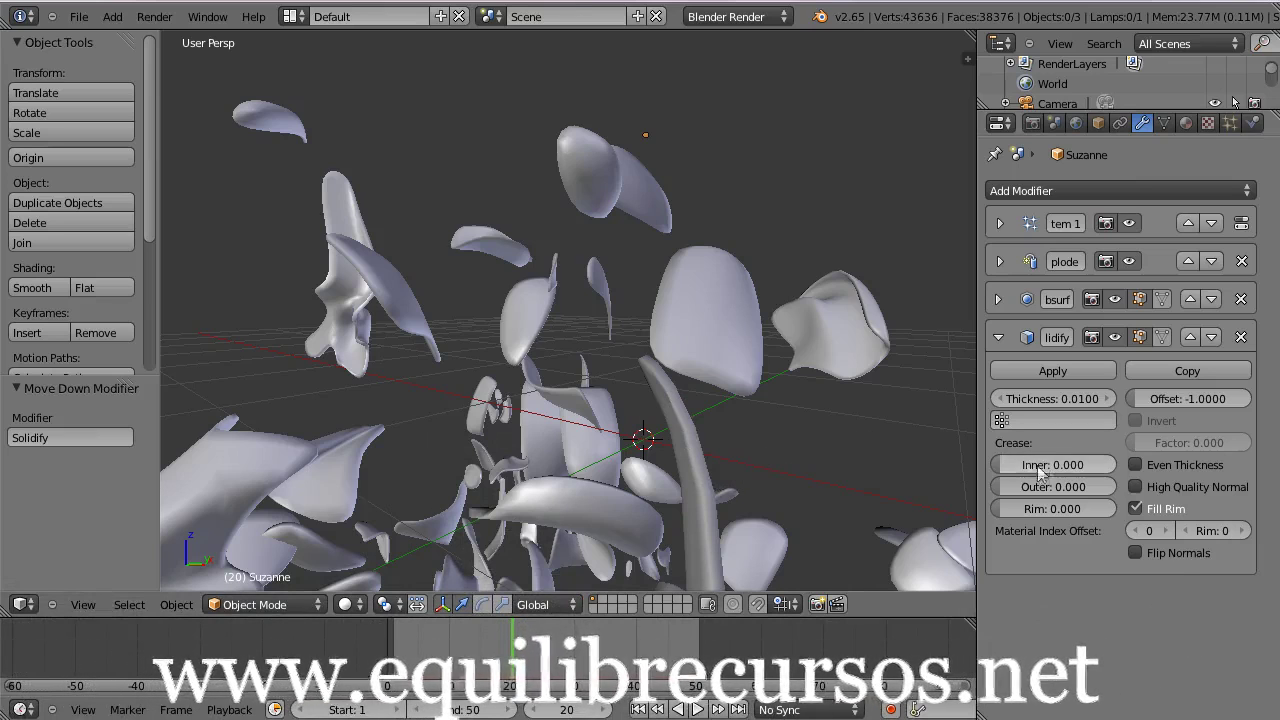
Step: Toggle Fill Rim off and on, move Solidify above Subdivision Surface, then start playback
left_click(1136, 507)
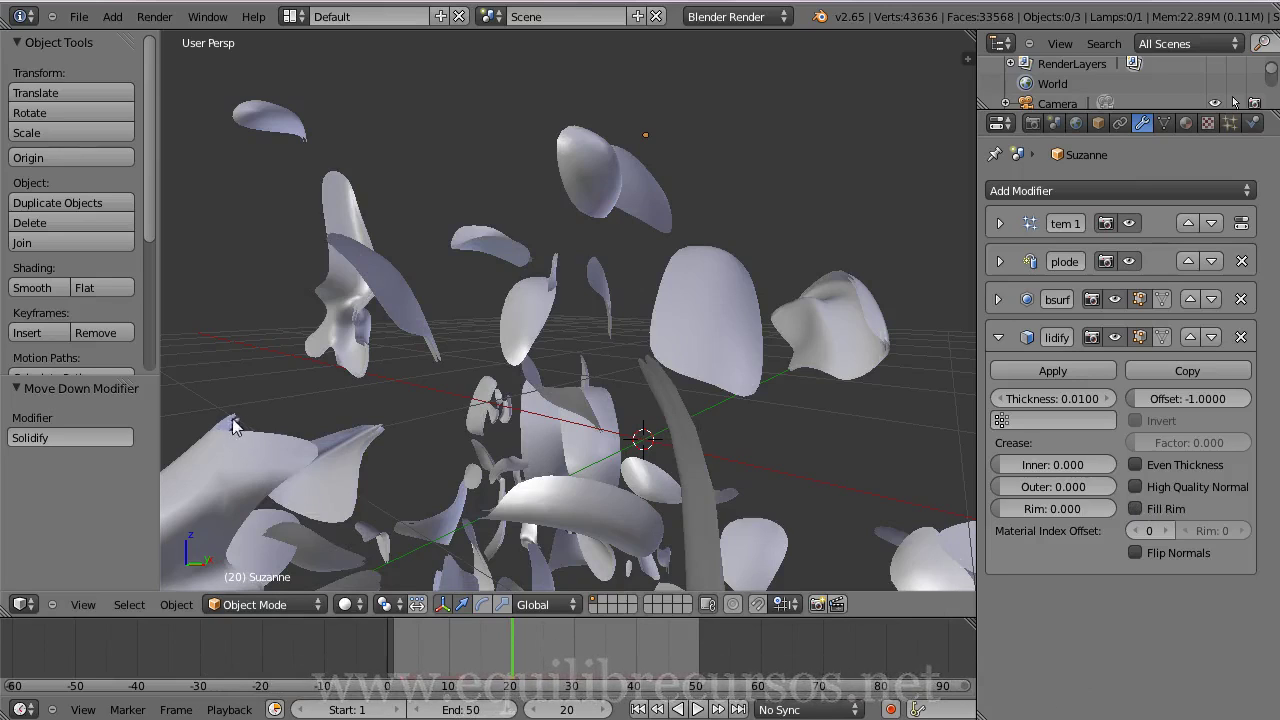
left_click(1136, 508)
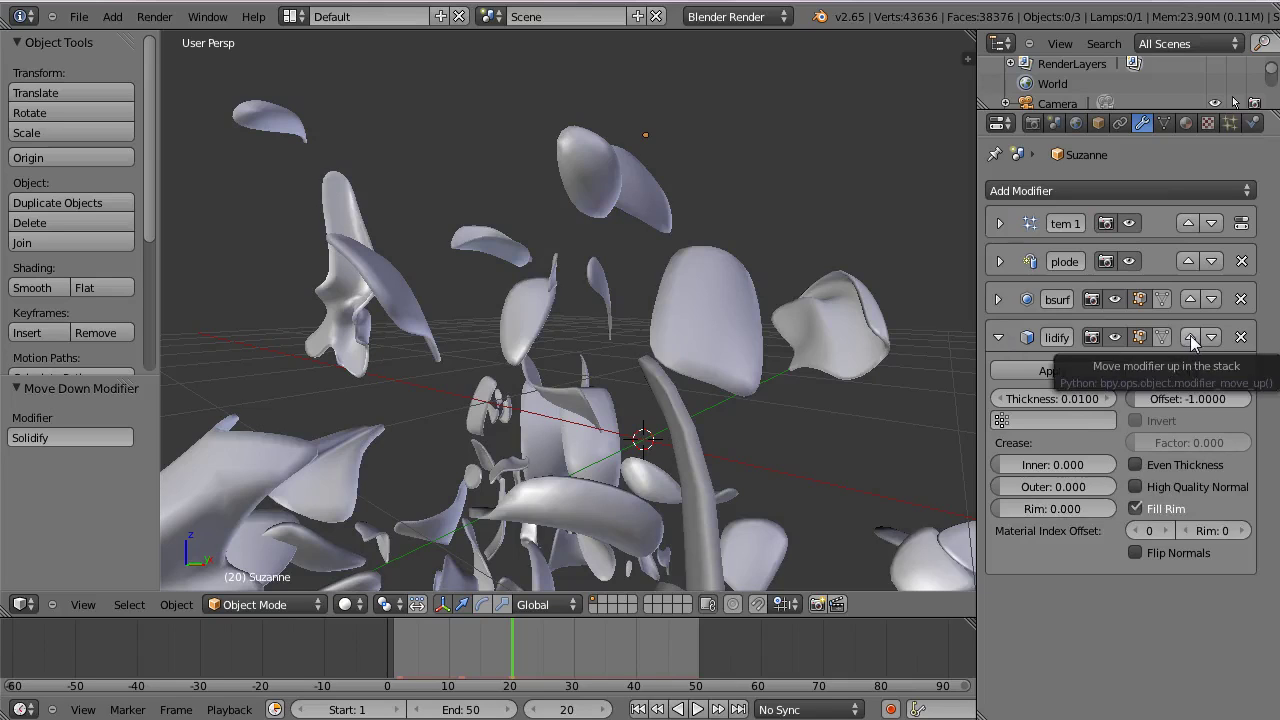
left_click(1190, 336)
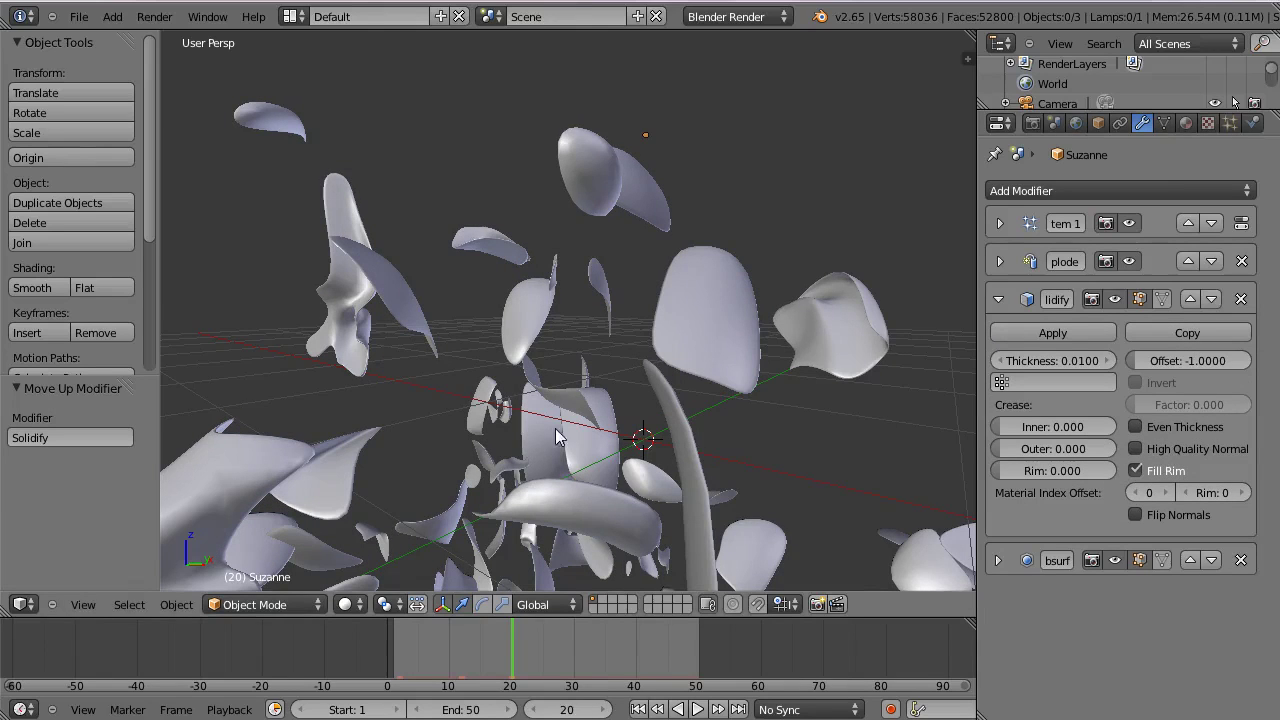
mouse_move(480, 437)
middle_mouse_down()
mouse_move(537, 407)
mouse_move(523, 419)
mouse_move(578, 423)
middle_mouse_up()
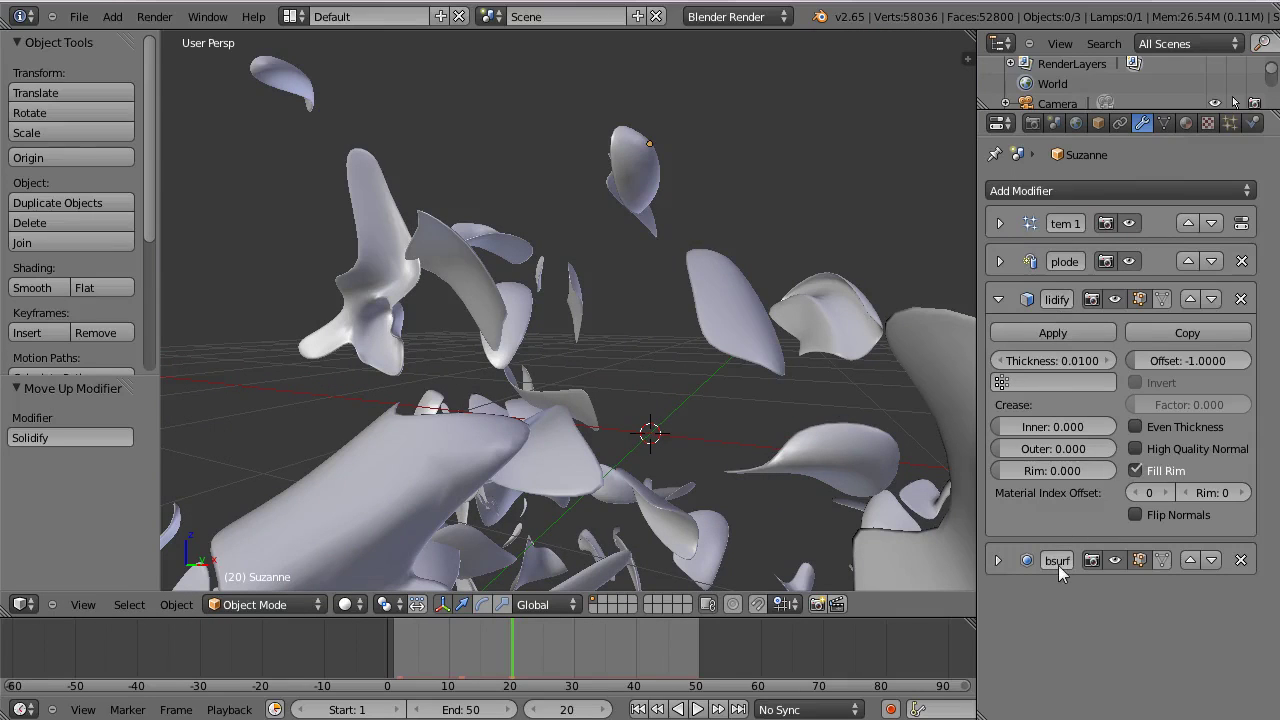
left_click(998, 300)
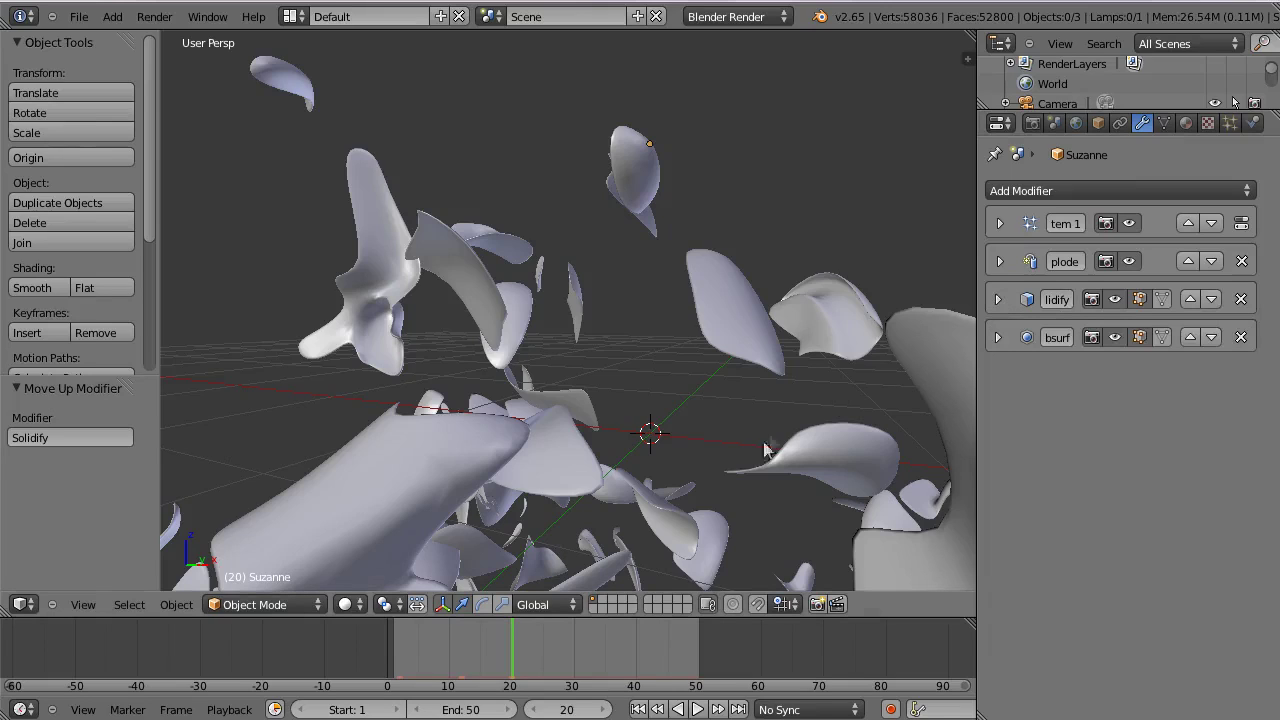
left_click(697, 709)
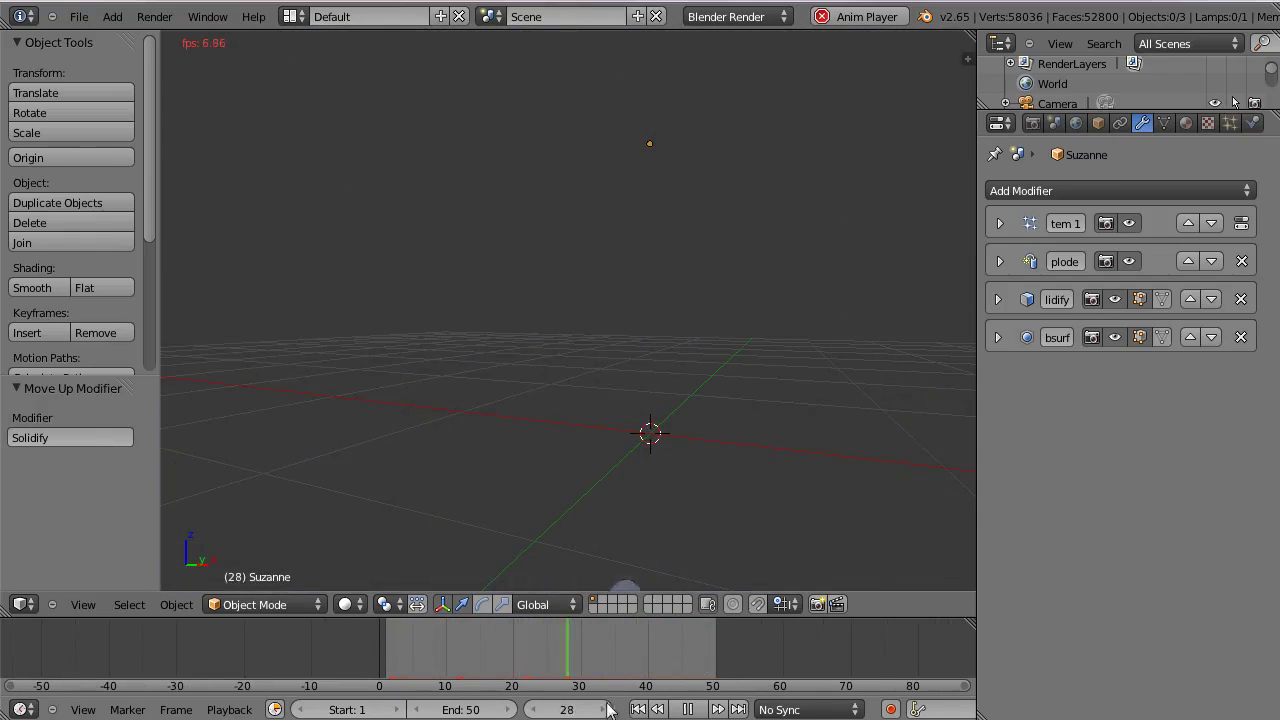
Step: Stop playback, return to frame 1, zoom out, and view Suzanne from the top
left_click(678, 711)
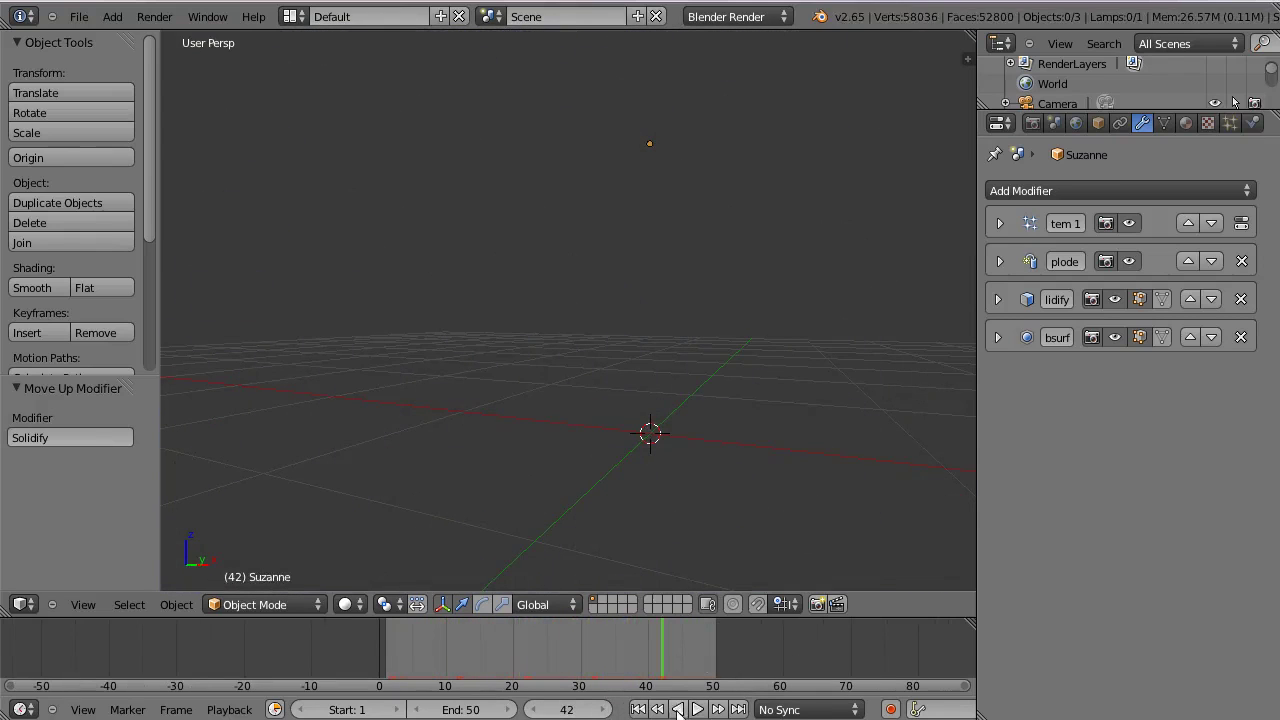
left_click(638, 709)
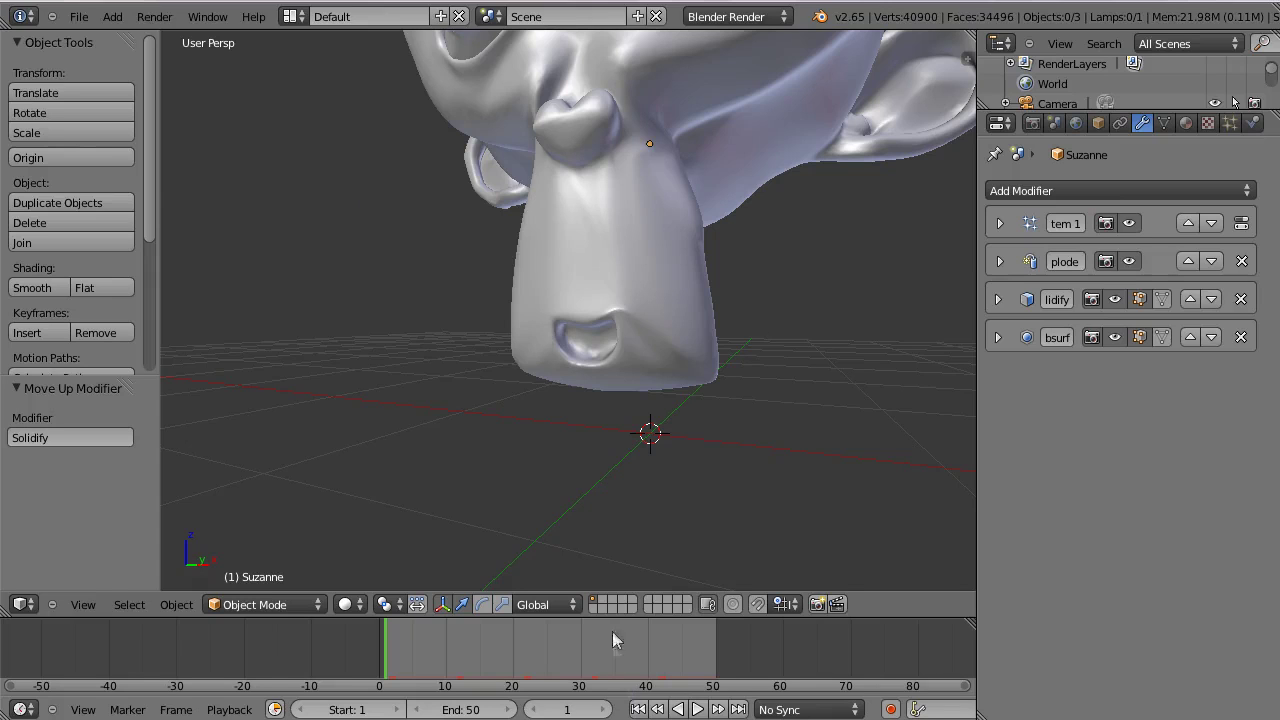
scroll(613, 553, "down", 2)
scroll(613, 553, "down", 2)
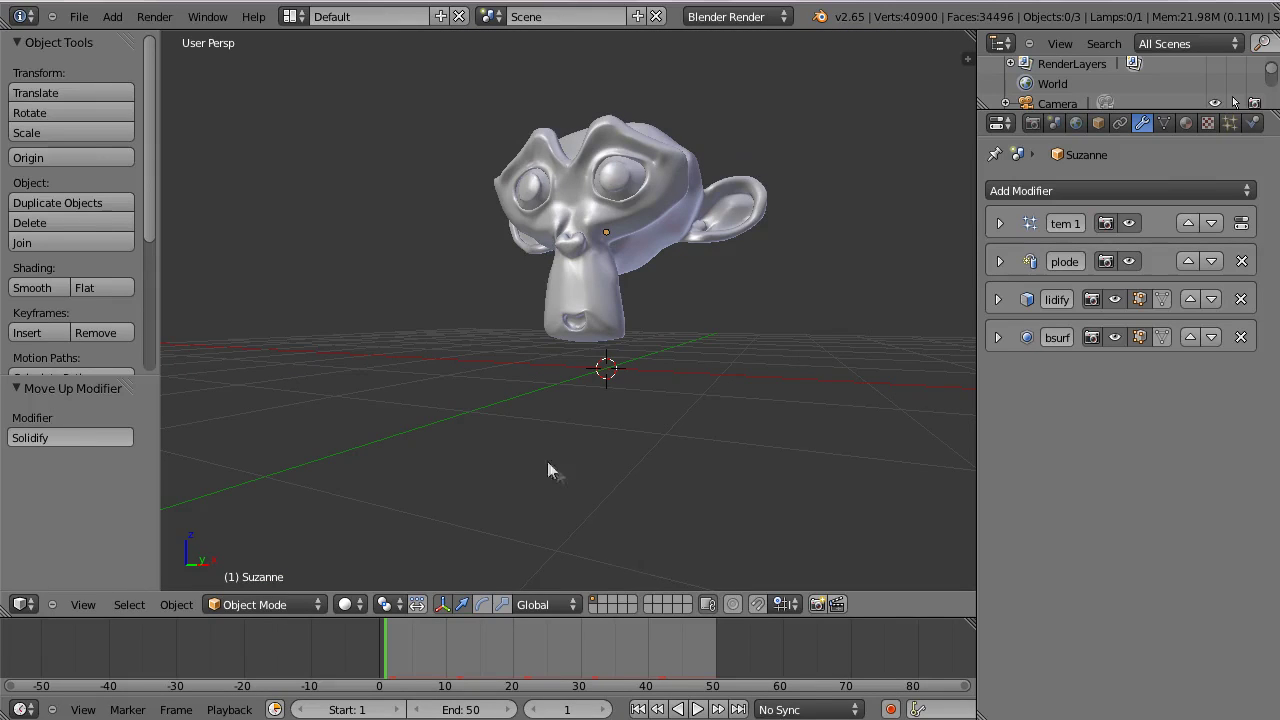
middle_click_drag(526, 476, 586, 502)
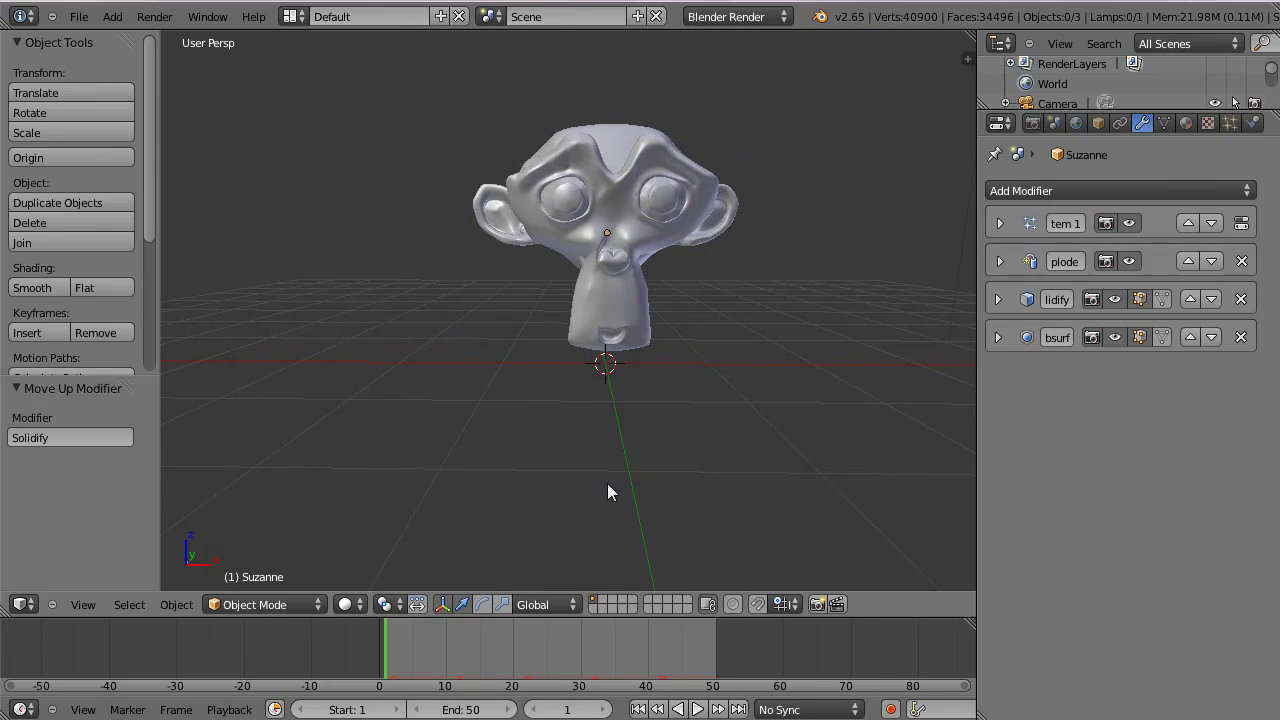
key("KP_7")
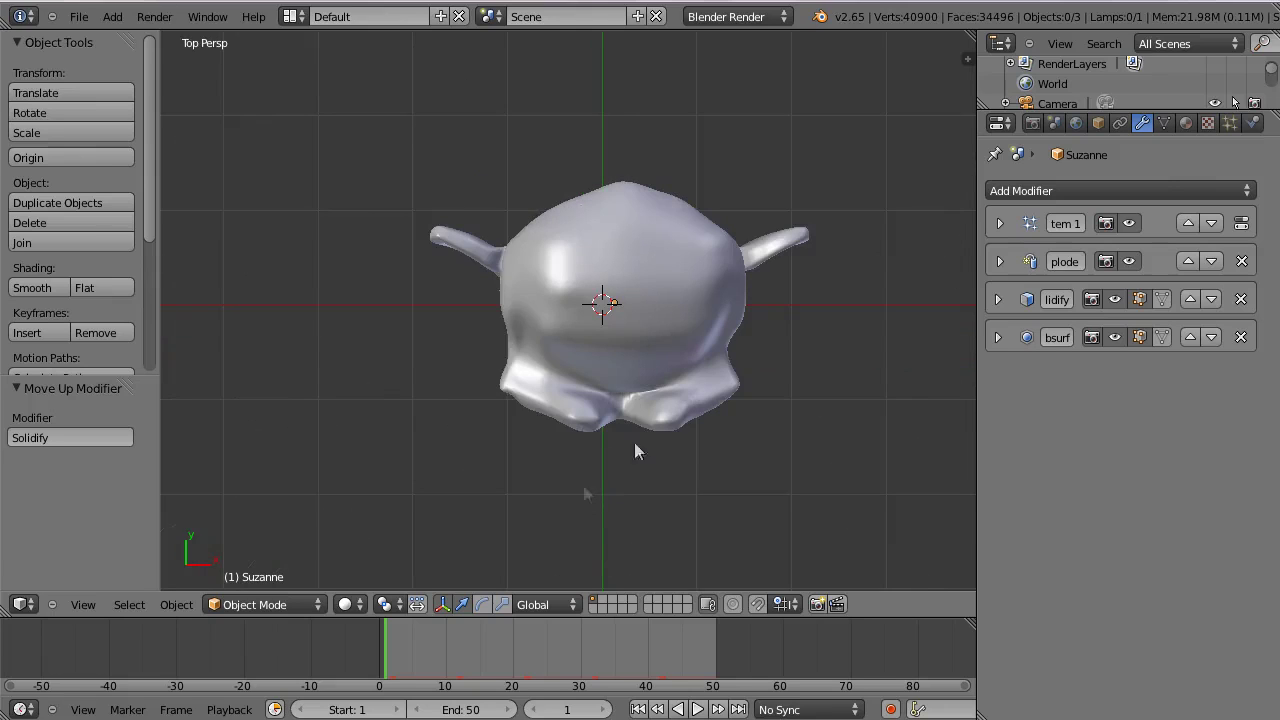
Step: Add a plane mesh beneath Suzanne and scale it to about 2.168
key("shift+a")
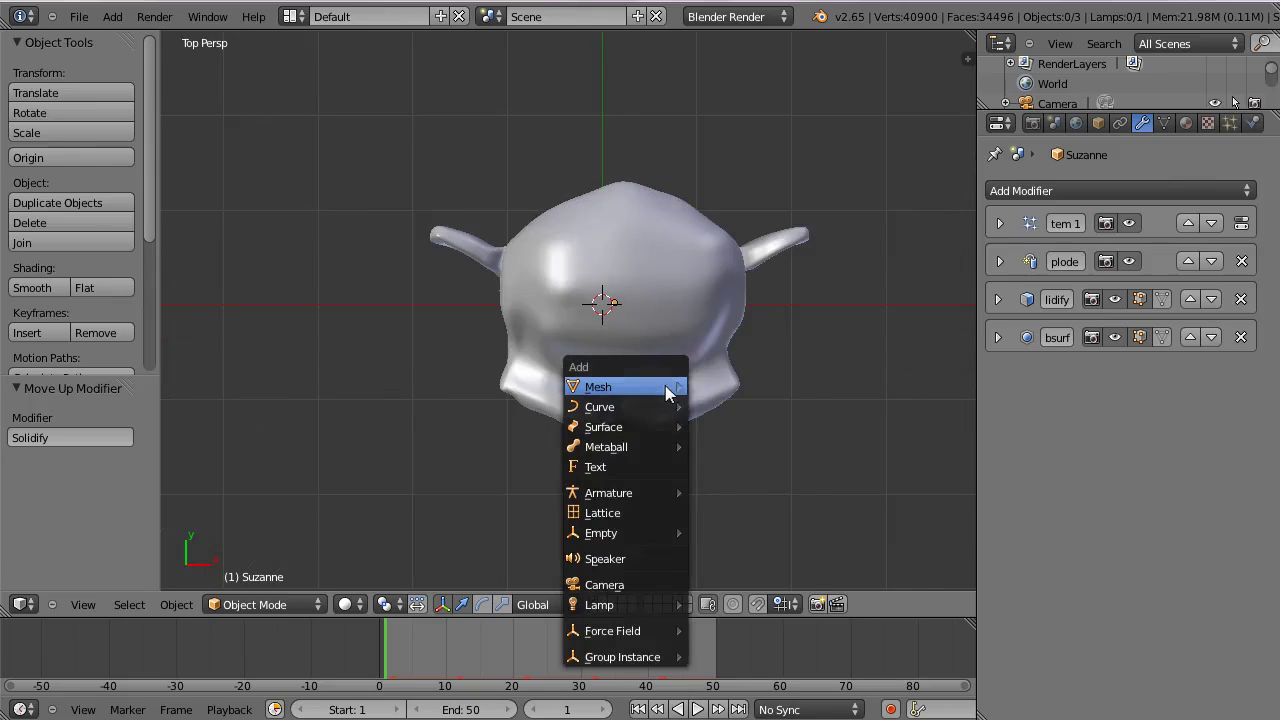
left_click(716, 390)
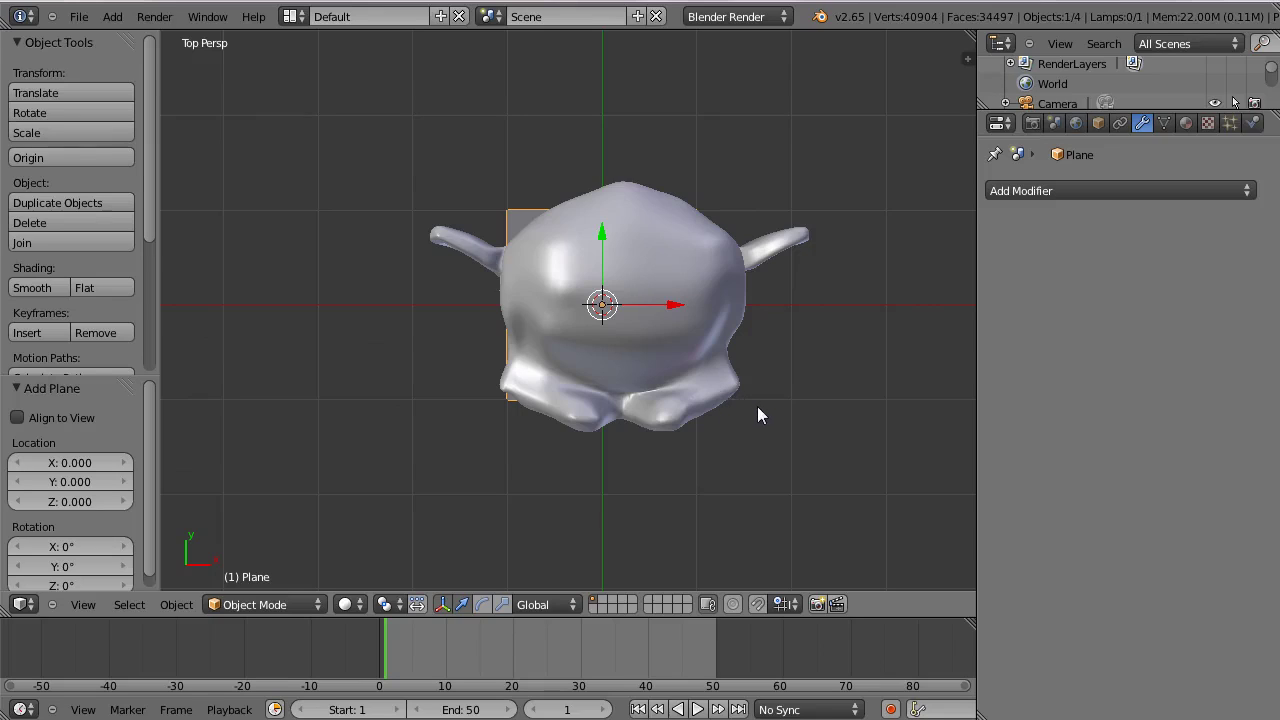
key("s")
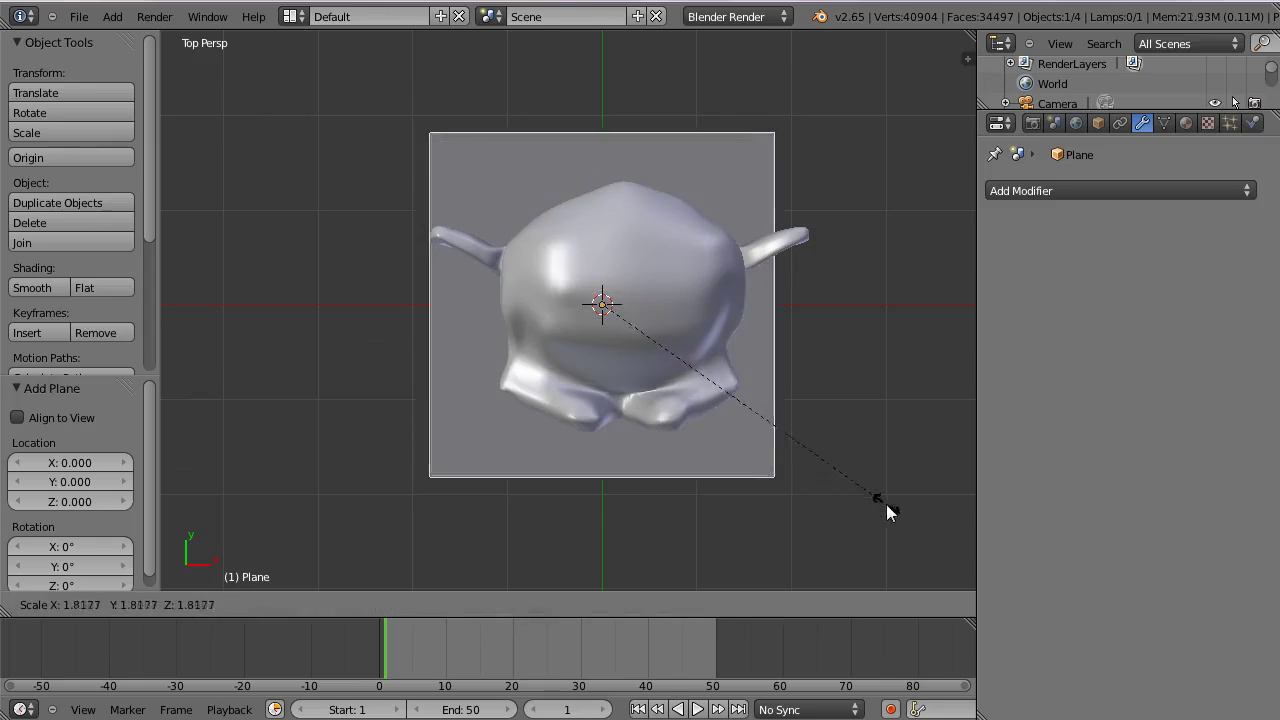
left_click(888, 510)
key("s")
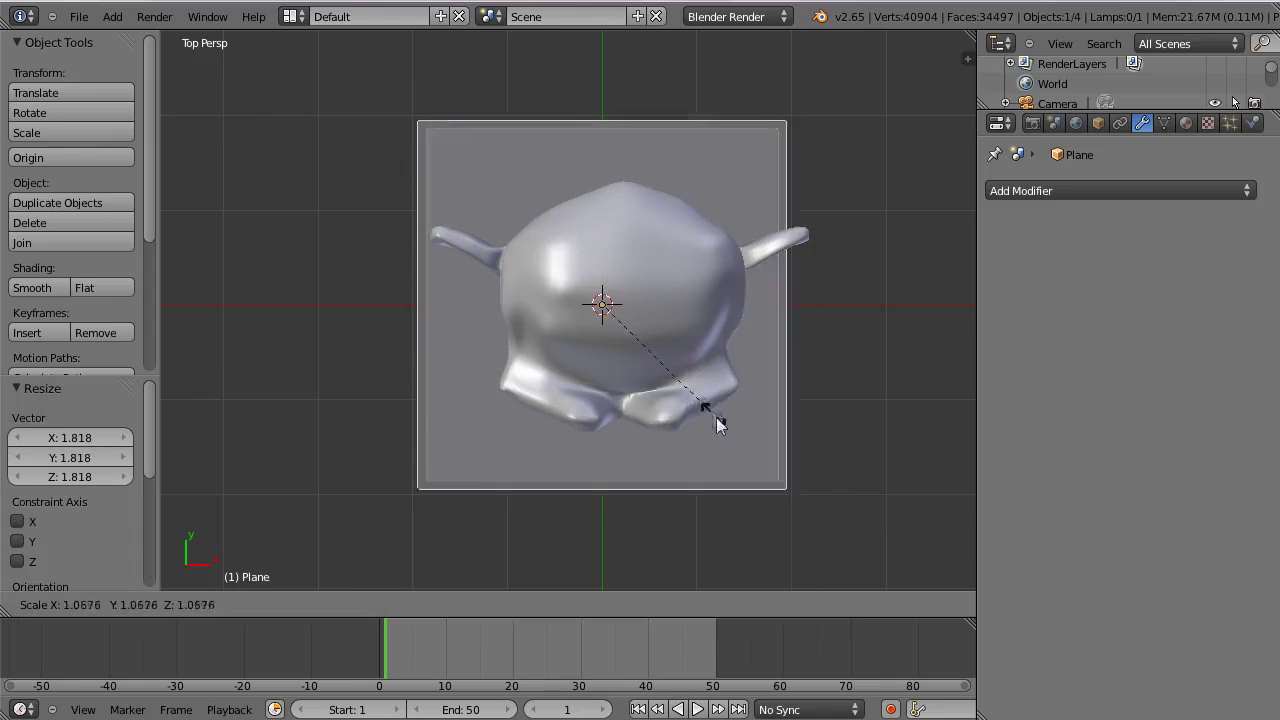
left_click(797, 446)
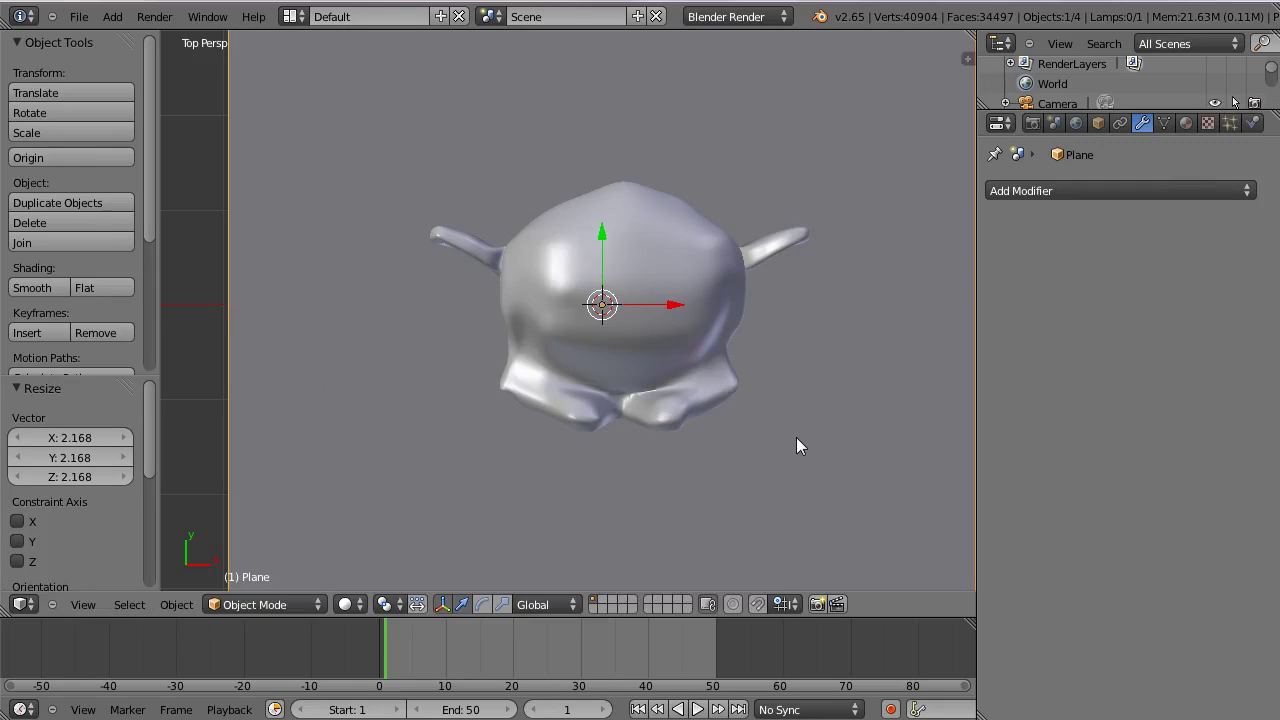
Step: Switch to front view, tilt down onto the plane, and select Suzanne
key("KP_1")
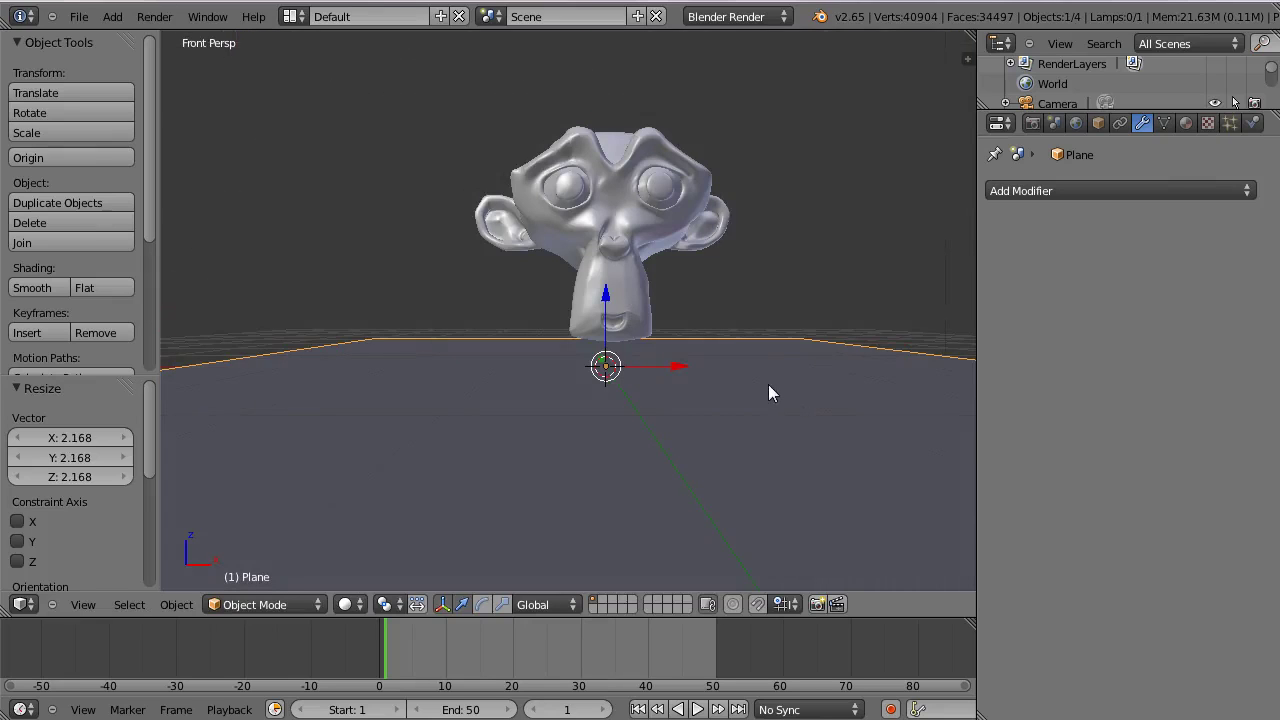
scroll(768, 384, "down", 3)
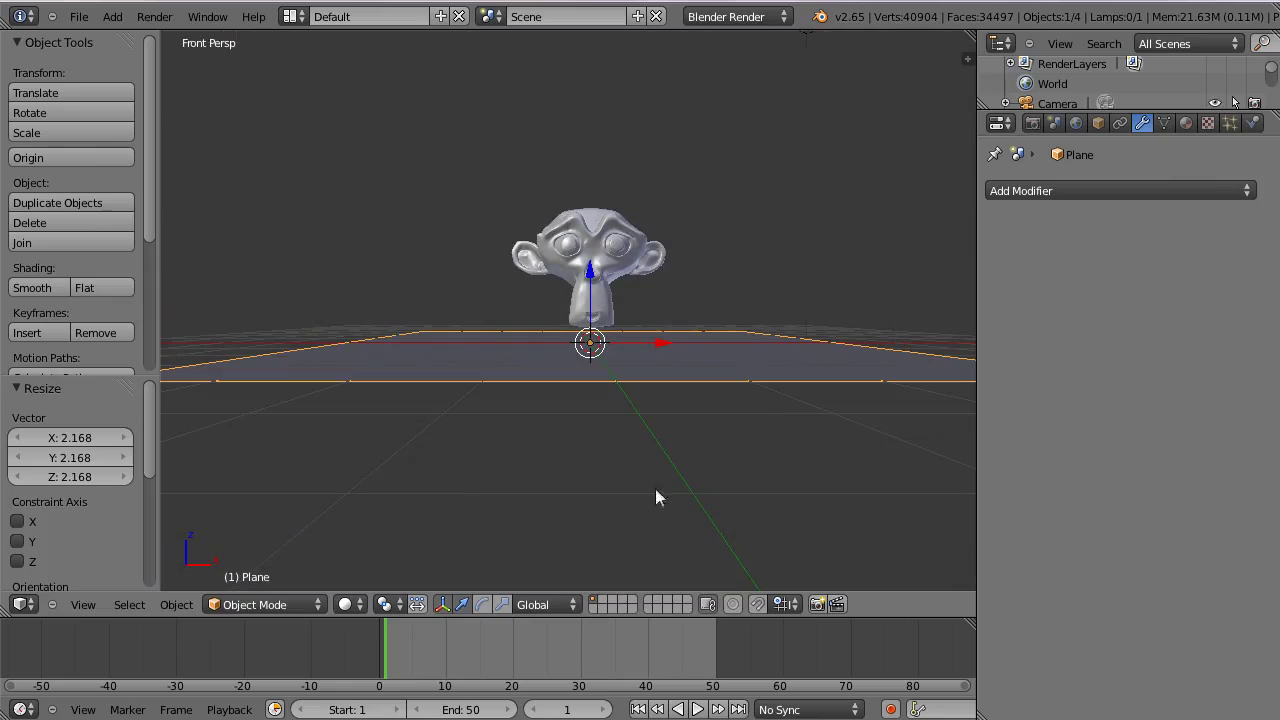
middle_click_drag(656, 490, 654, 438)
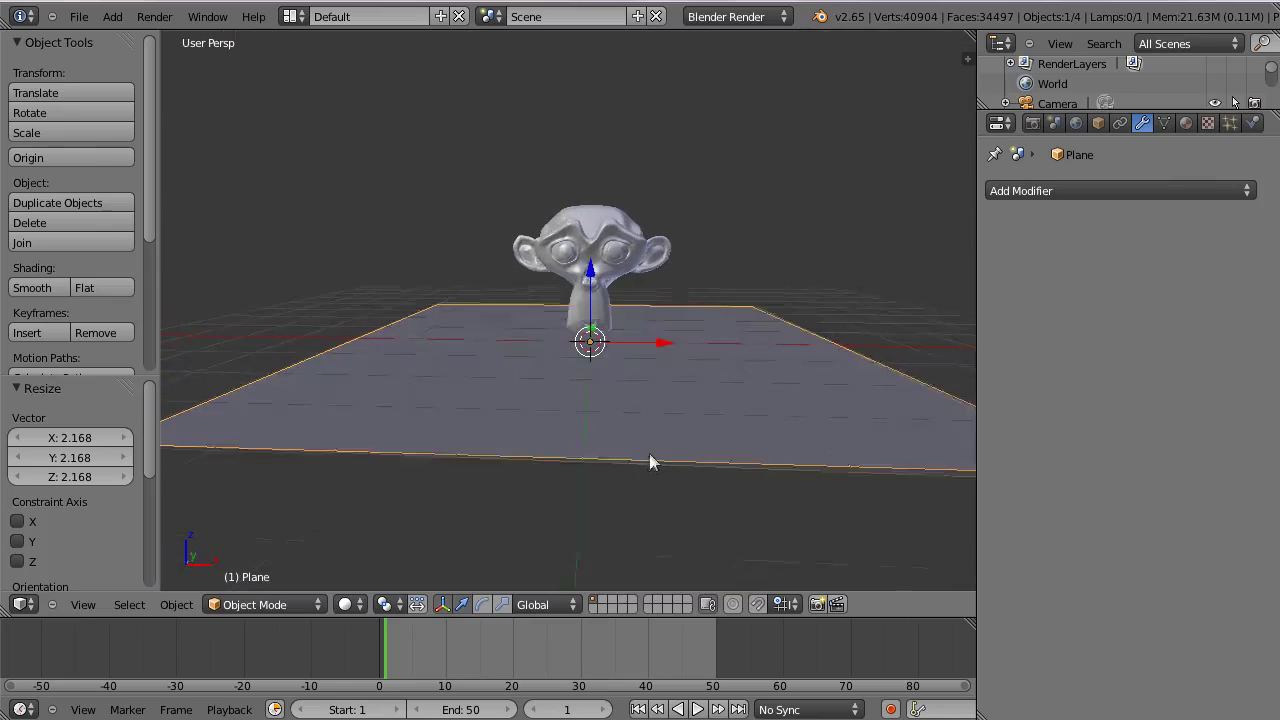
right_click(597, 268)
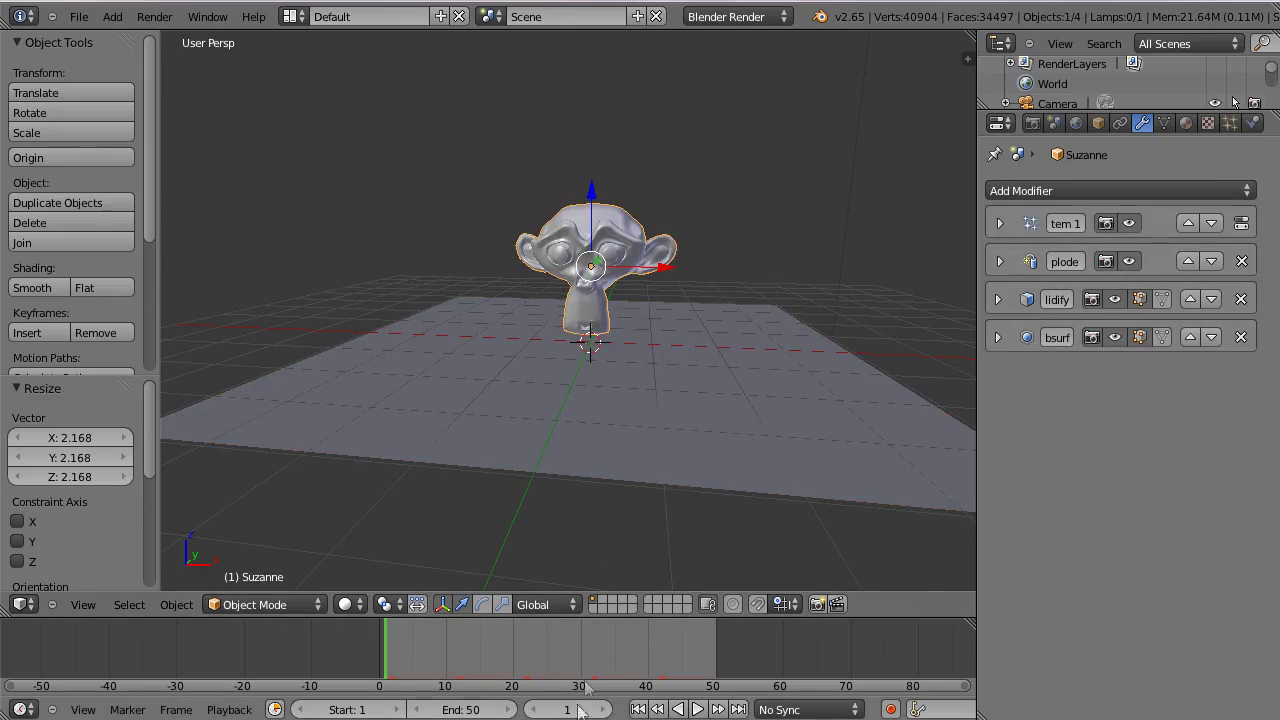
Step: Play and stop the explosion preview, then select the ground plane
left_click(698, 709)
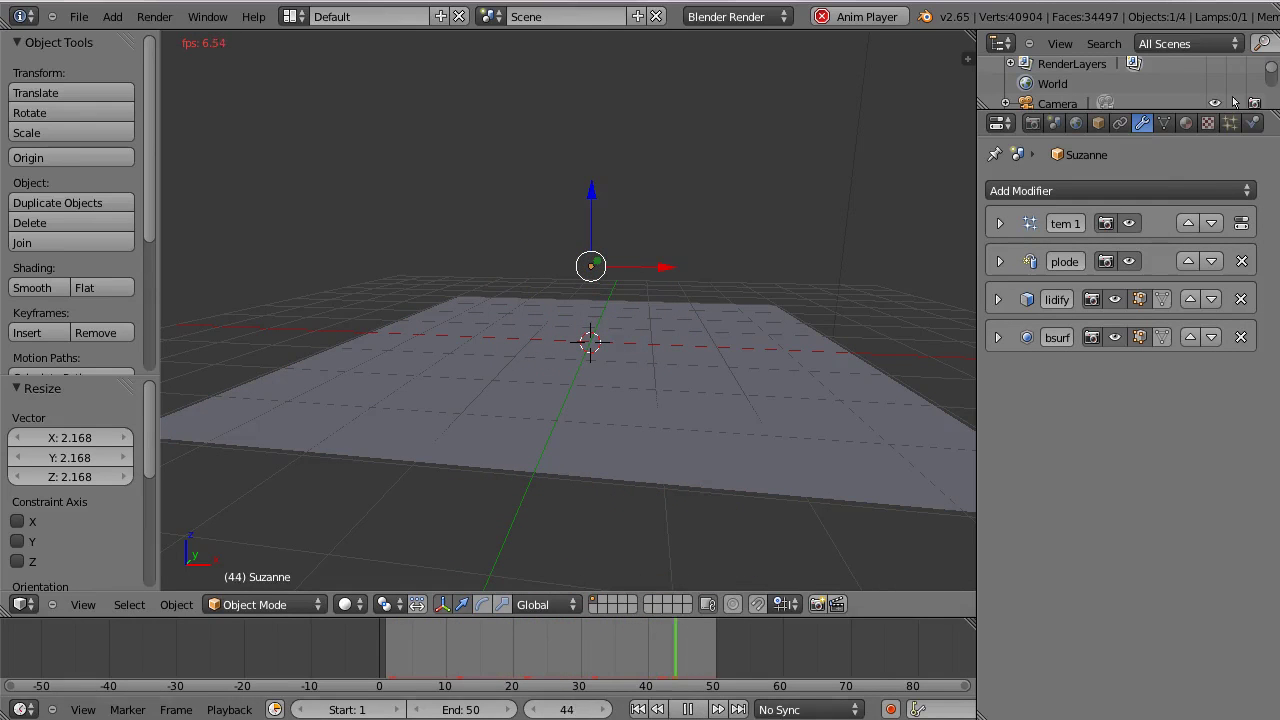
left_click(688, 709)
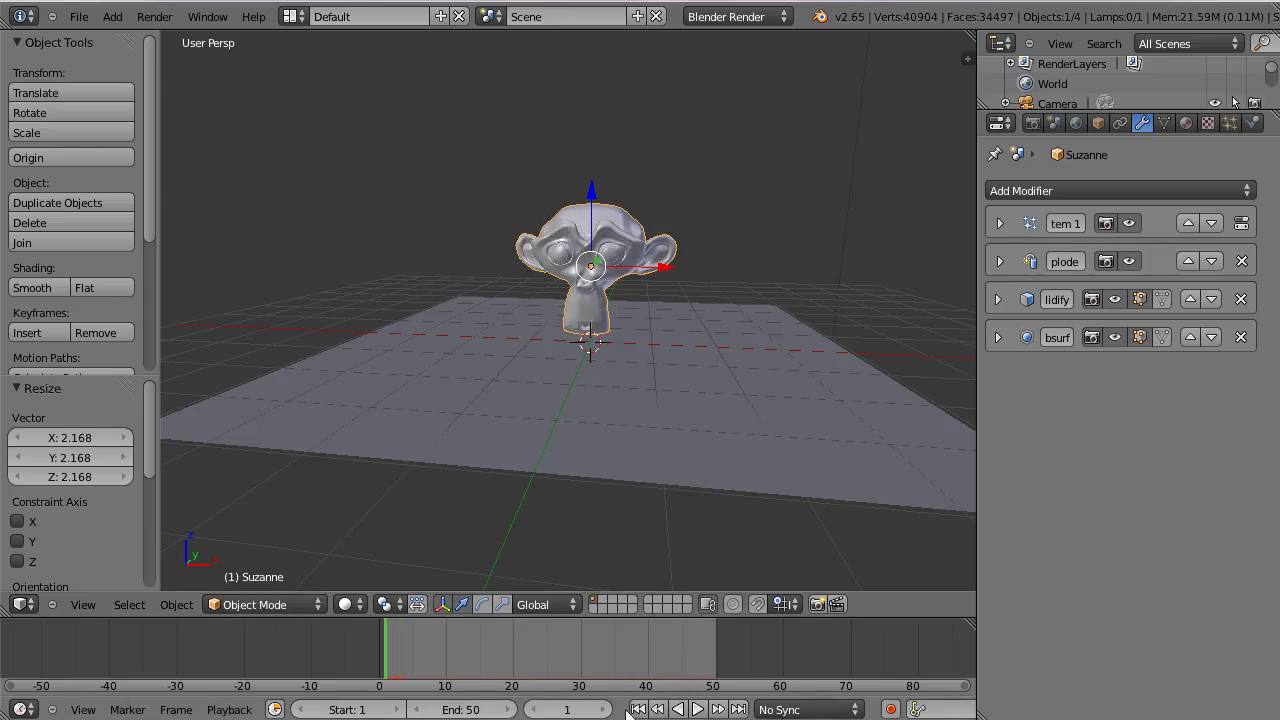
right_click(645, 415)
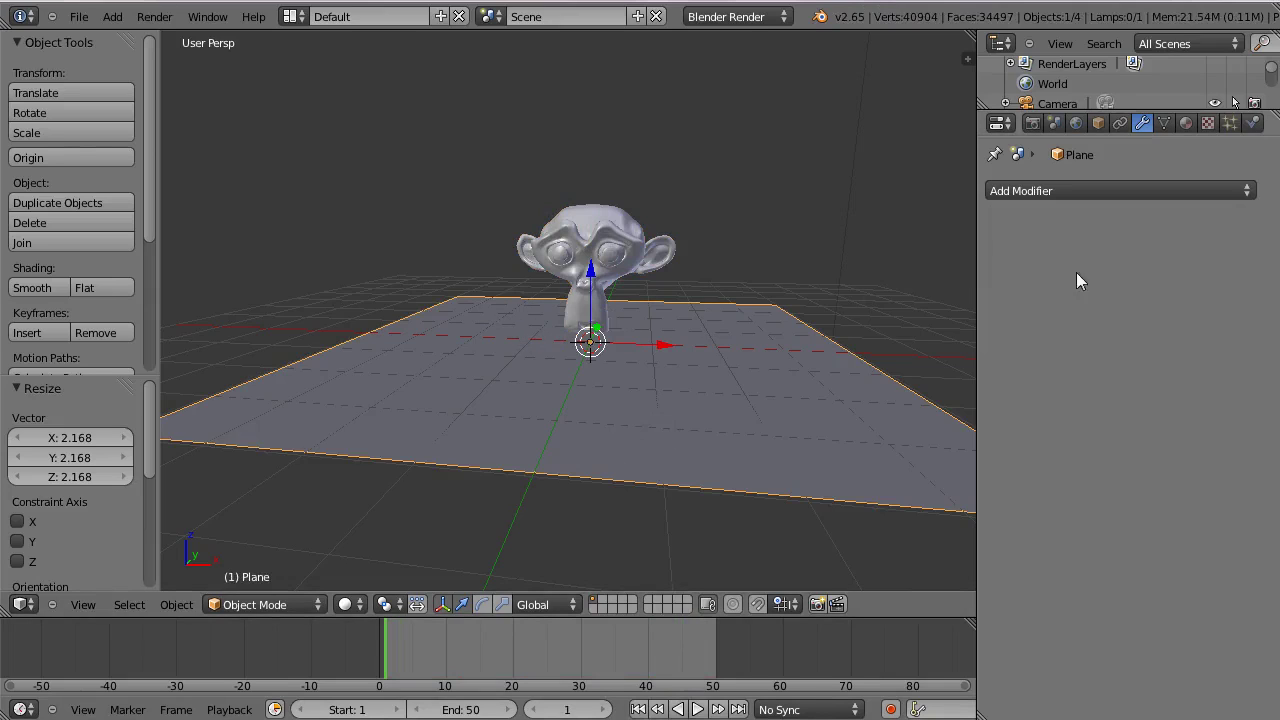
Step: Give the ground plane Collision physics, test the explosion, and rewind to frame 1
left_click(1254, 123)
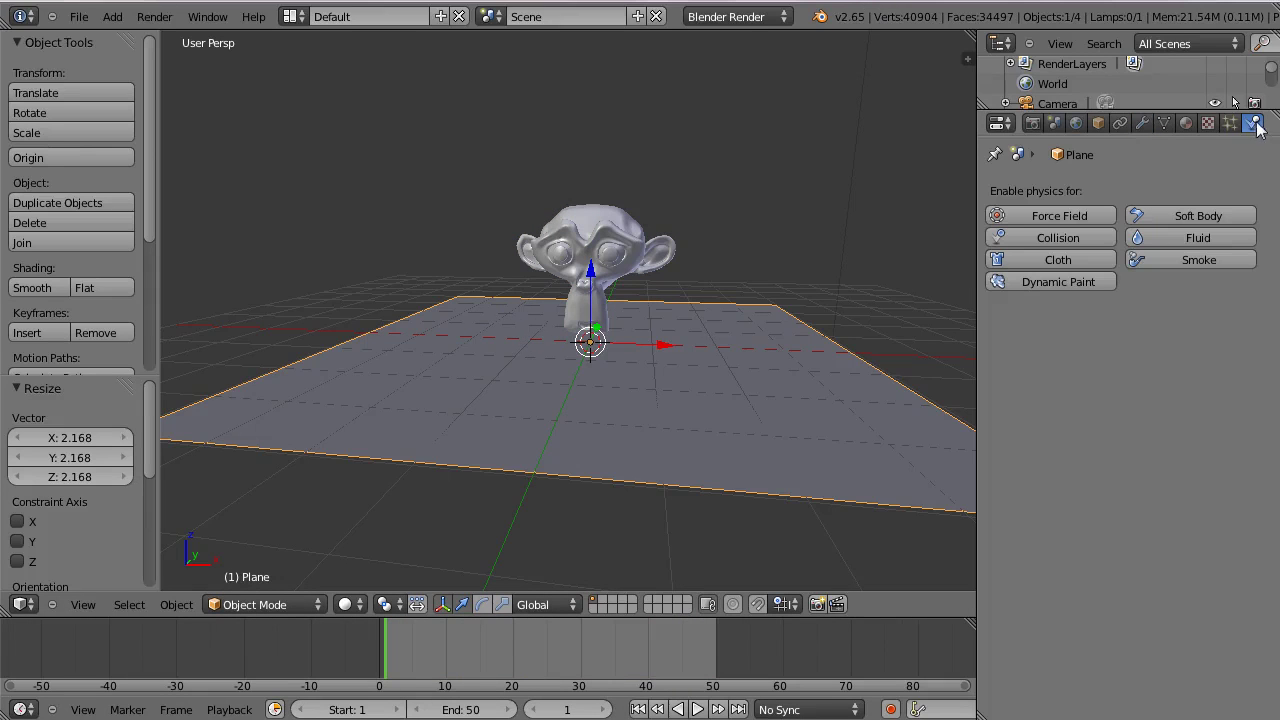
left_click(1058, 238)
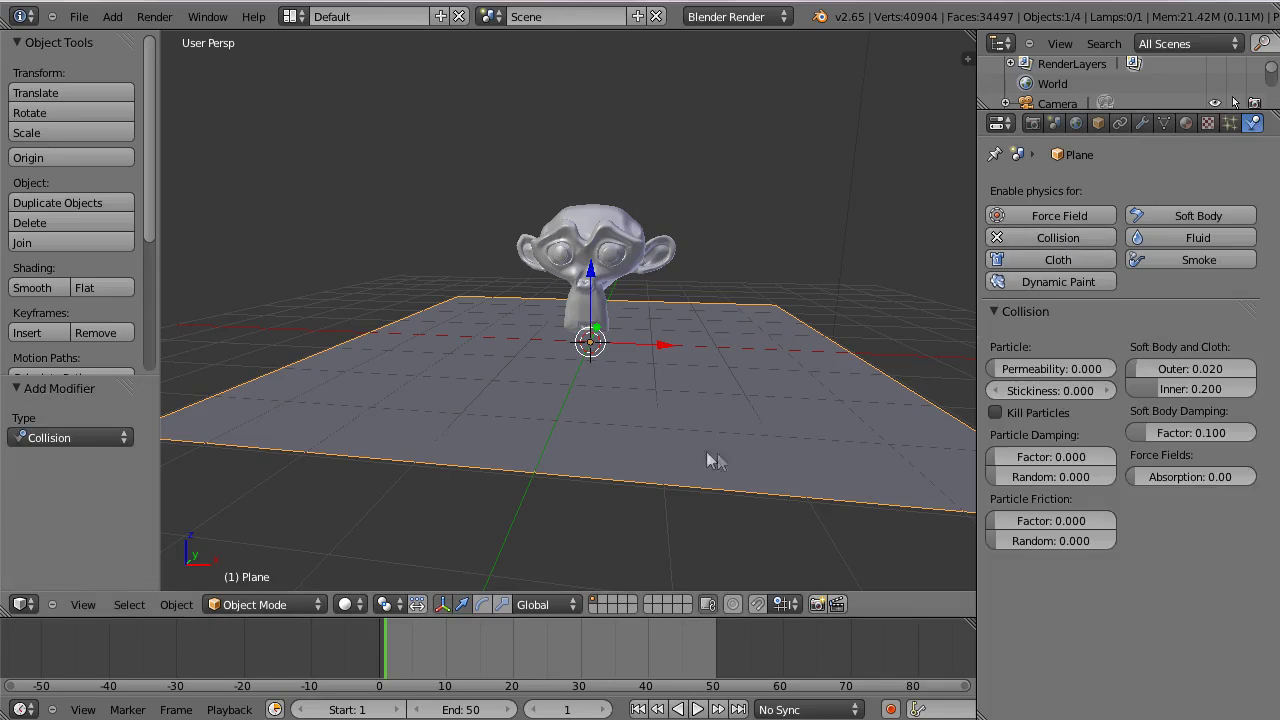
left_click(697, 709)
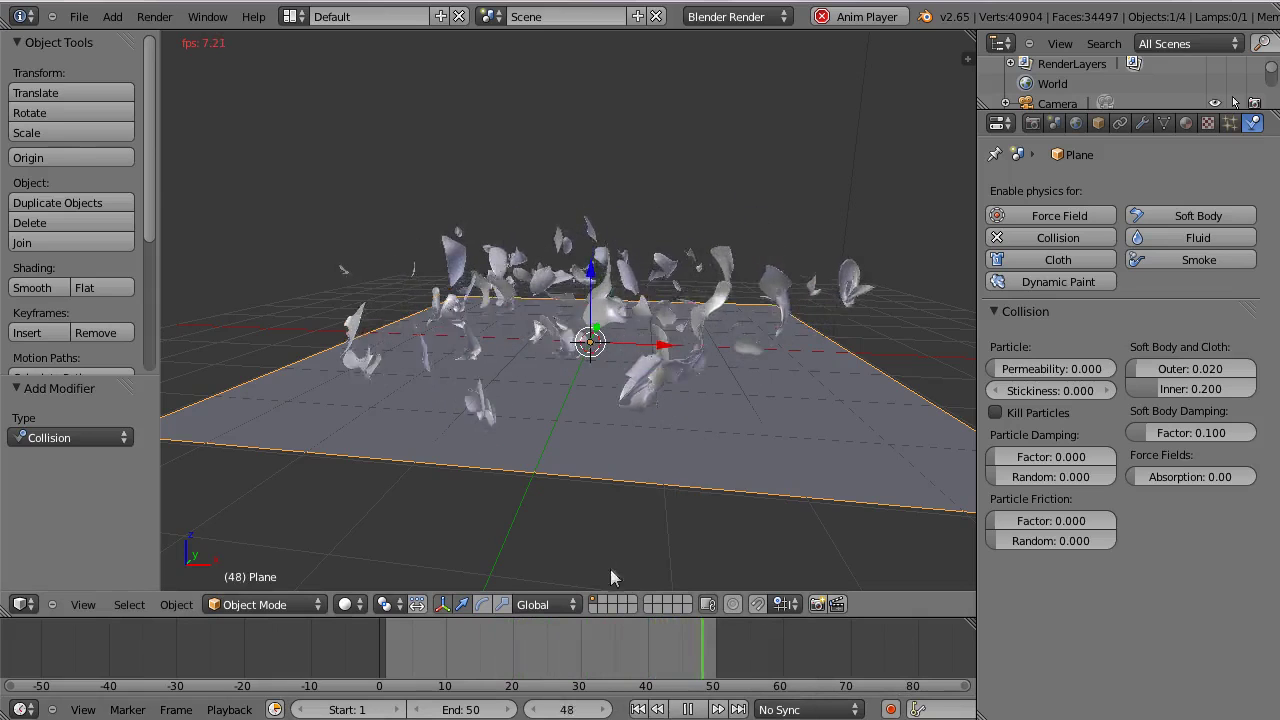
left_click(689, 710)
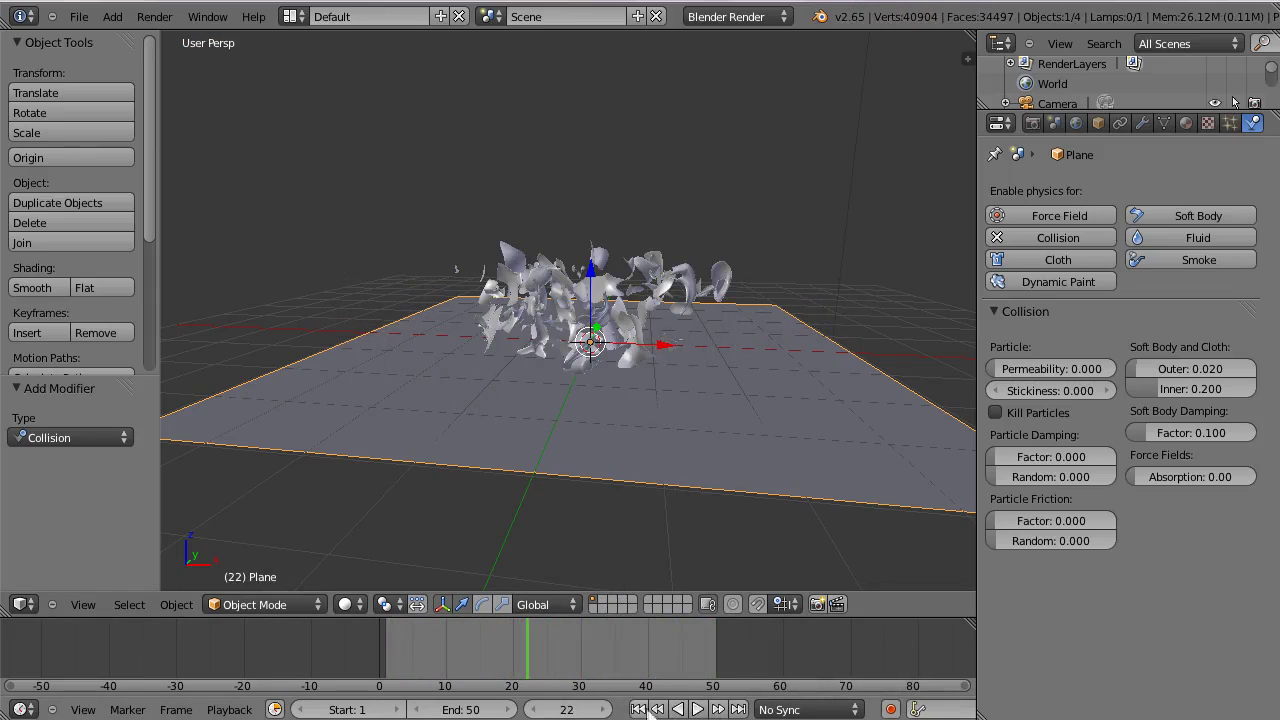
left_click(638, 709)
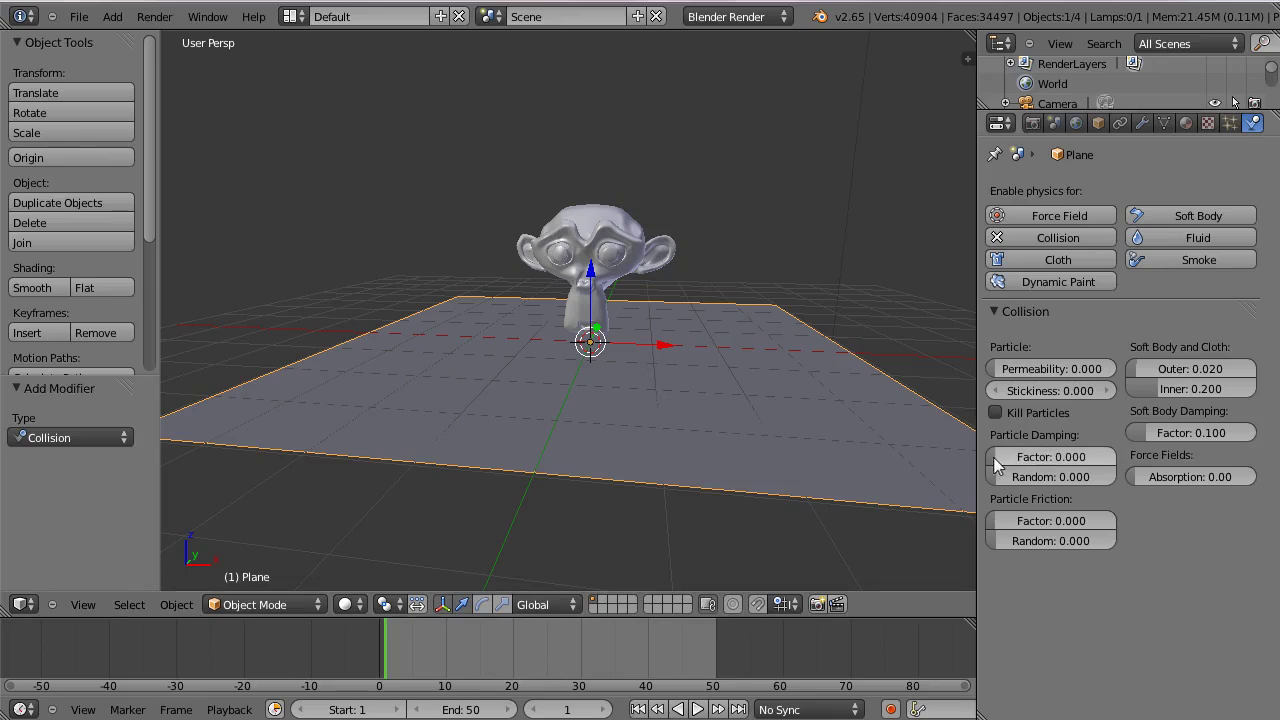
Step: Raise the plane's Particle Damping Factor to about 0.701, test playback, and rewind to frame 1
left_click_drag(994, 457, 1045, 457)
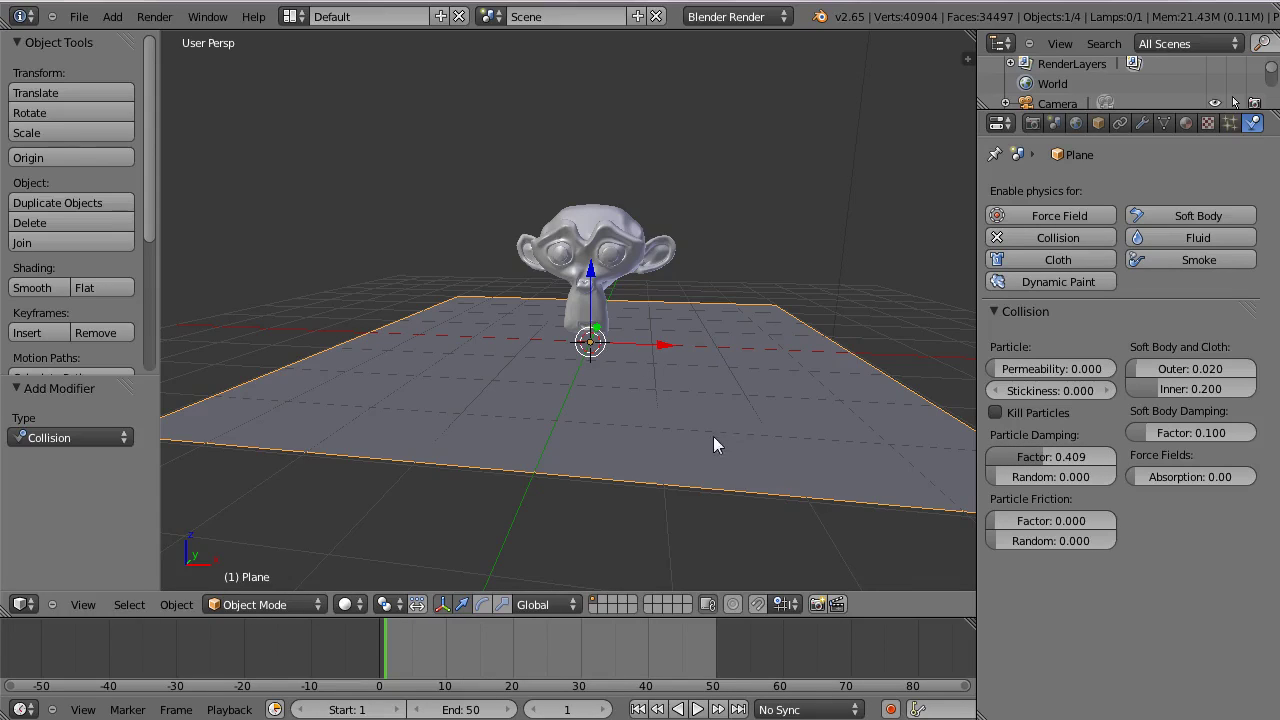
left_click(698, 709)
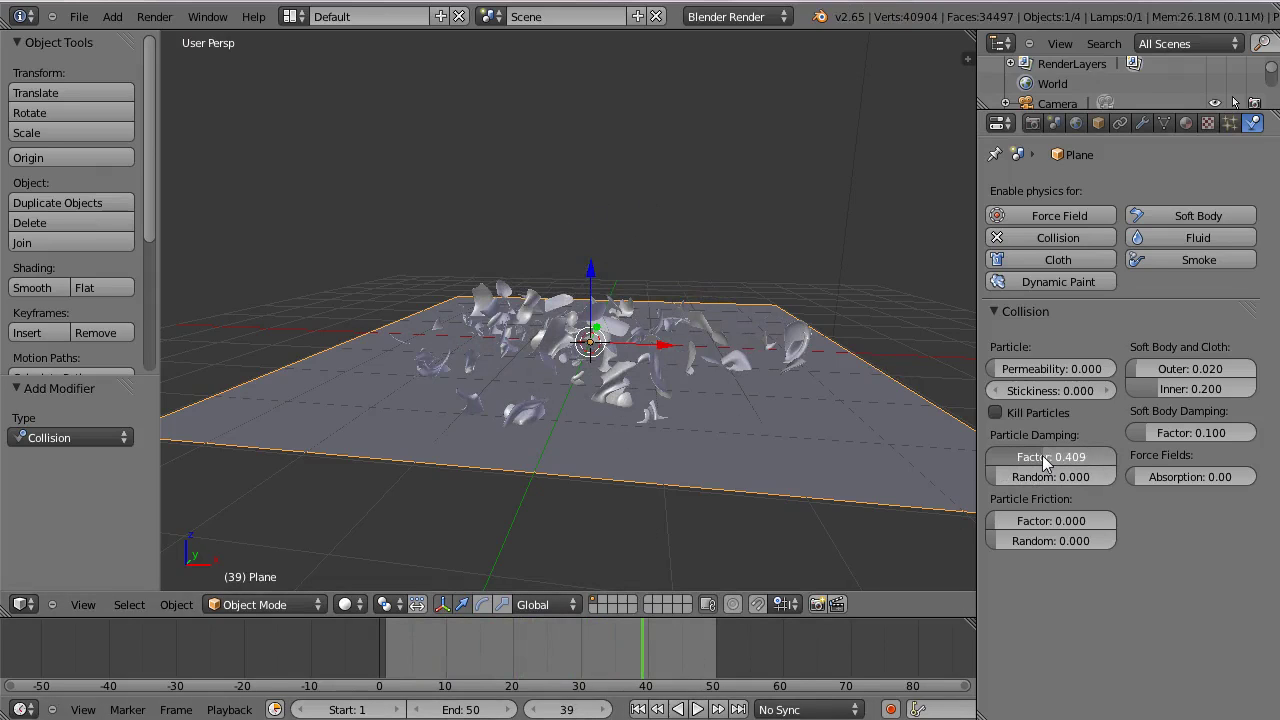
left_click_drag(1043, 456, 1078, 465)
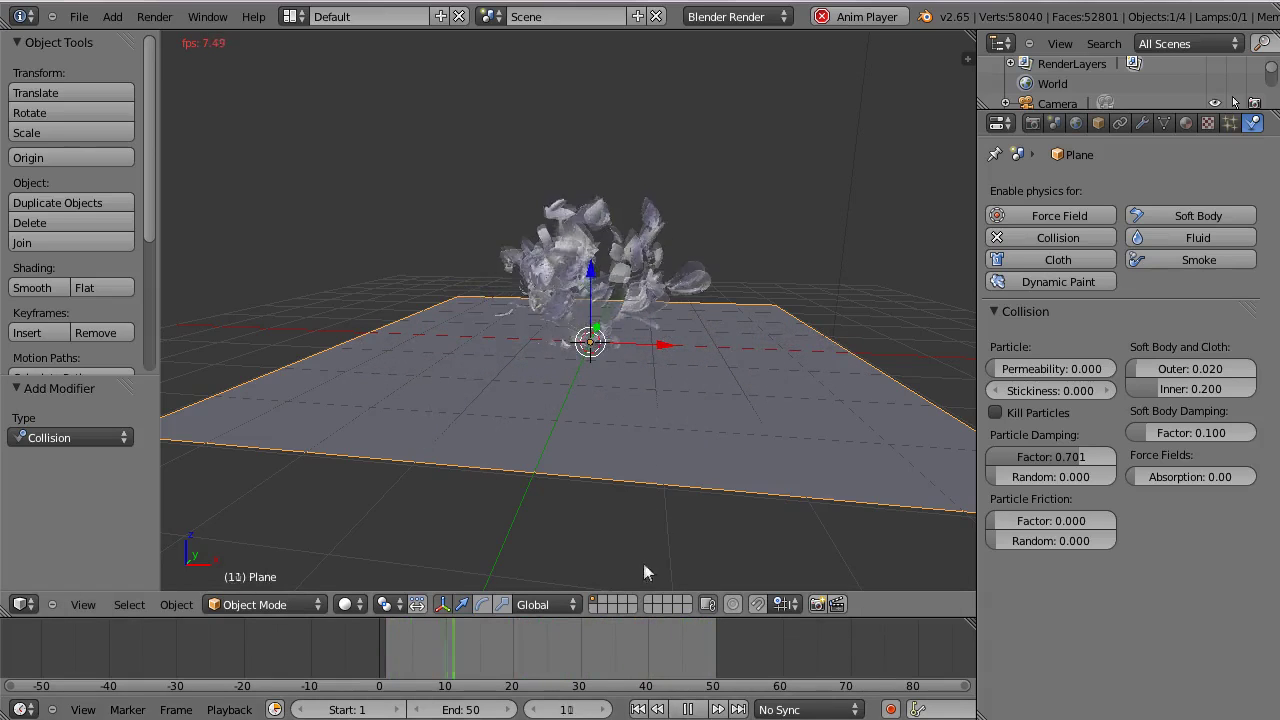
left_click(676, 709)
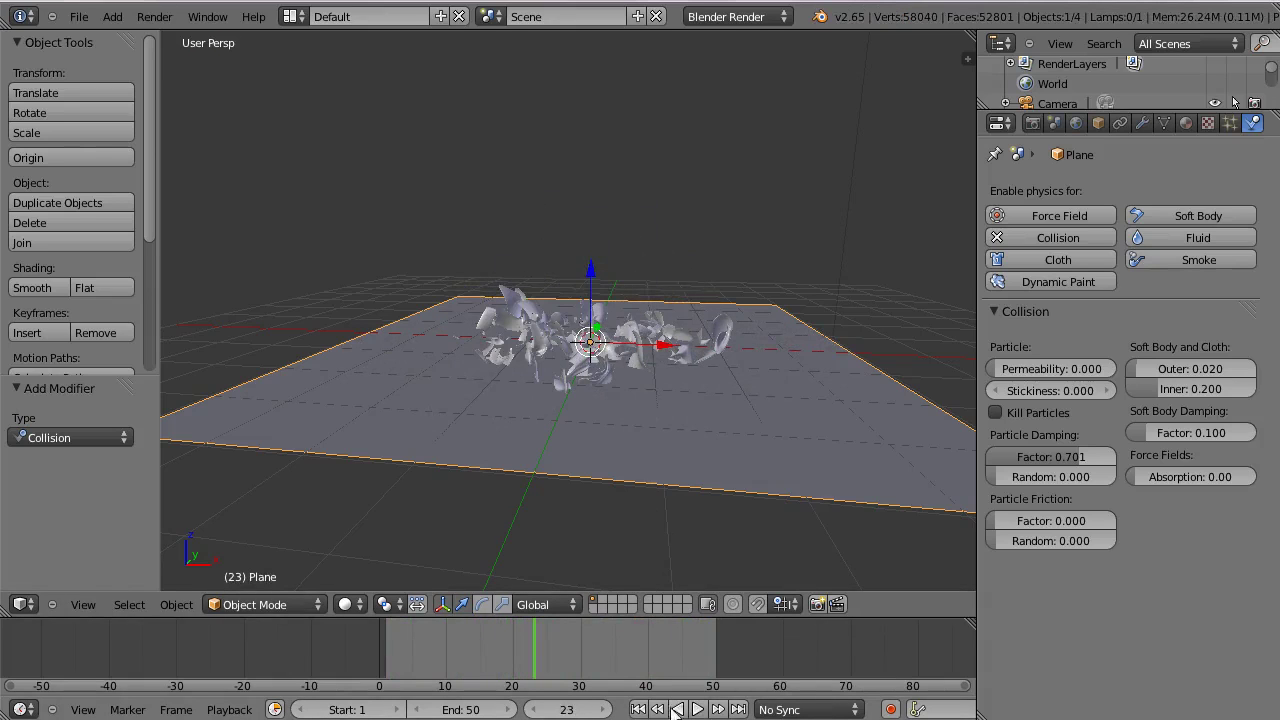
left_click(637, 709)
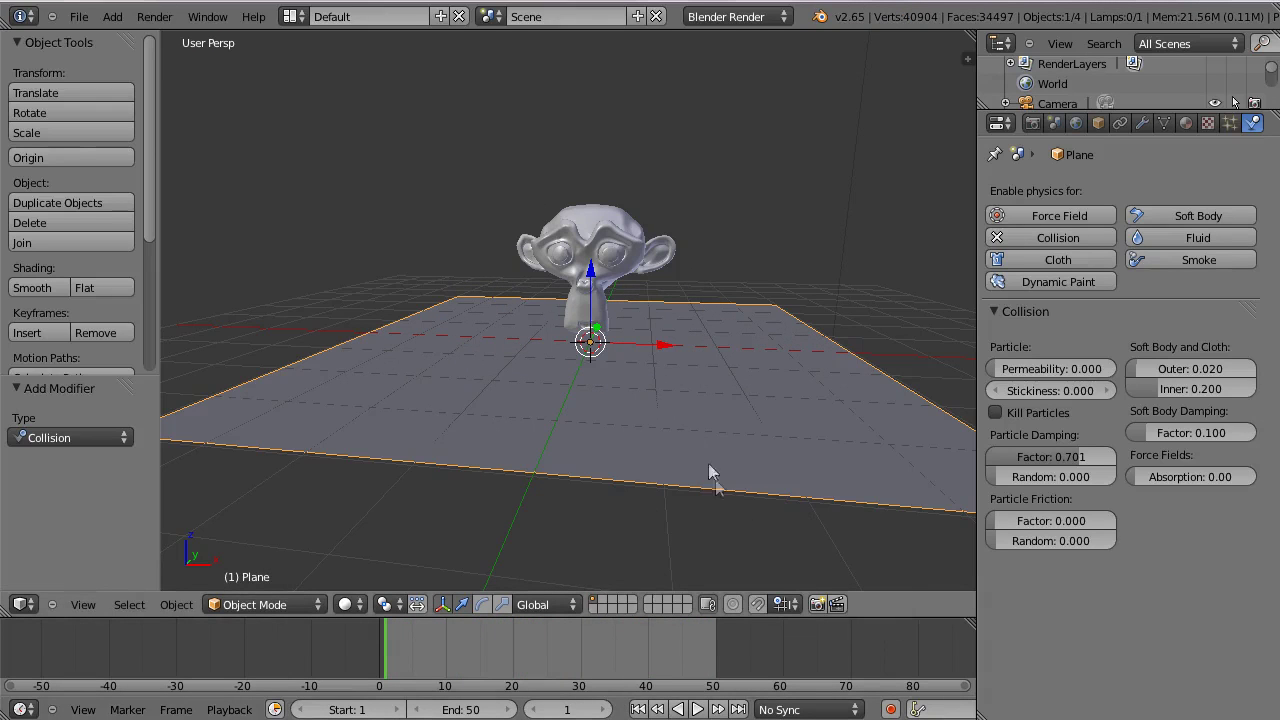
Step: Select Suzanne and start editing its particle Emission Start frame
right_click(593, 243)
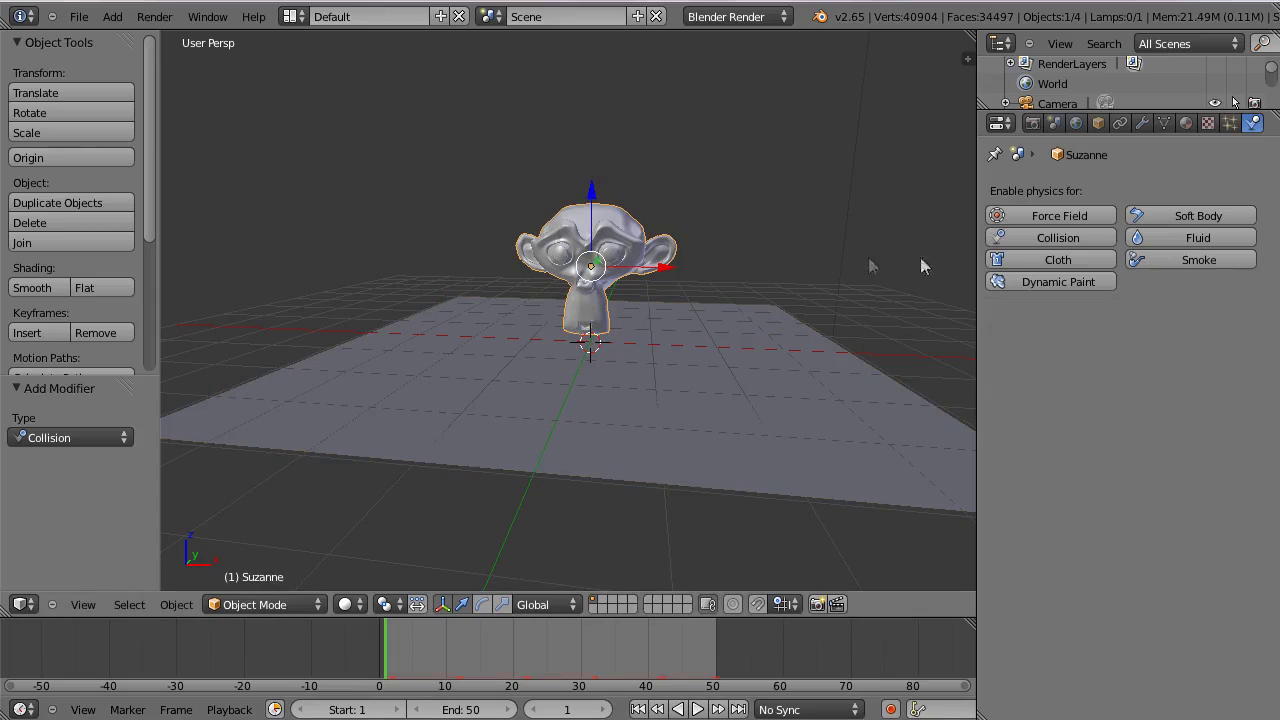
left_click(1230, 124)
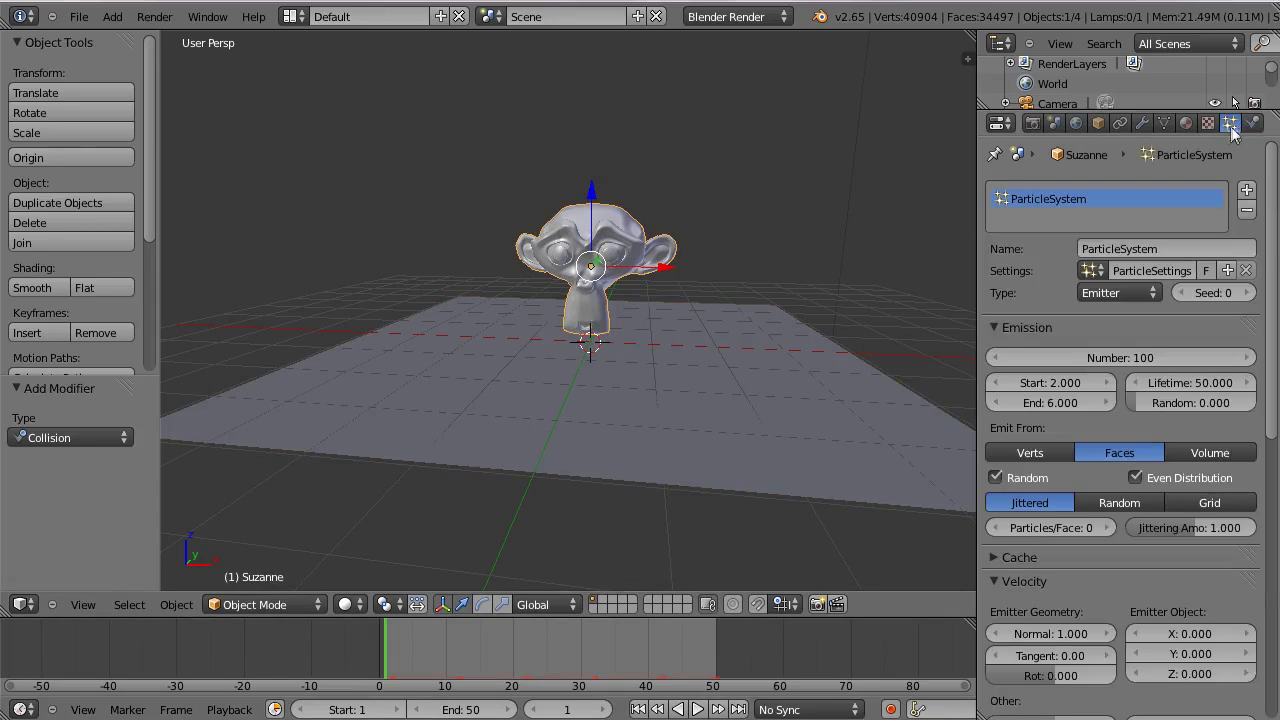
left_click(1055, 384)
type("6")
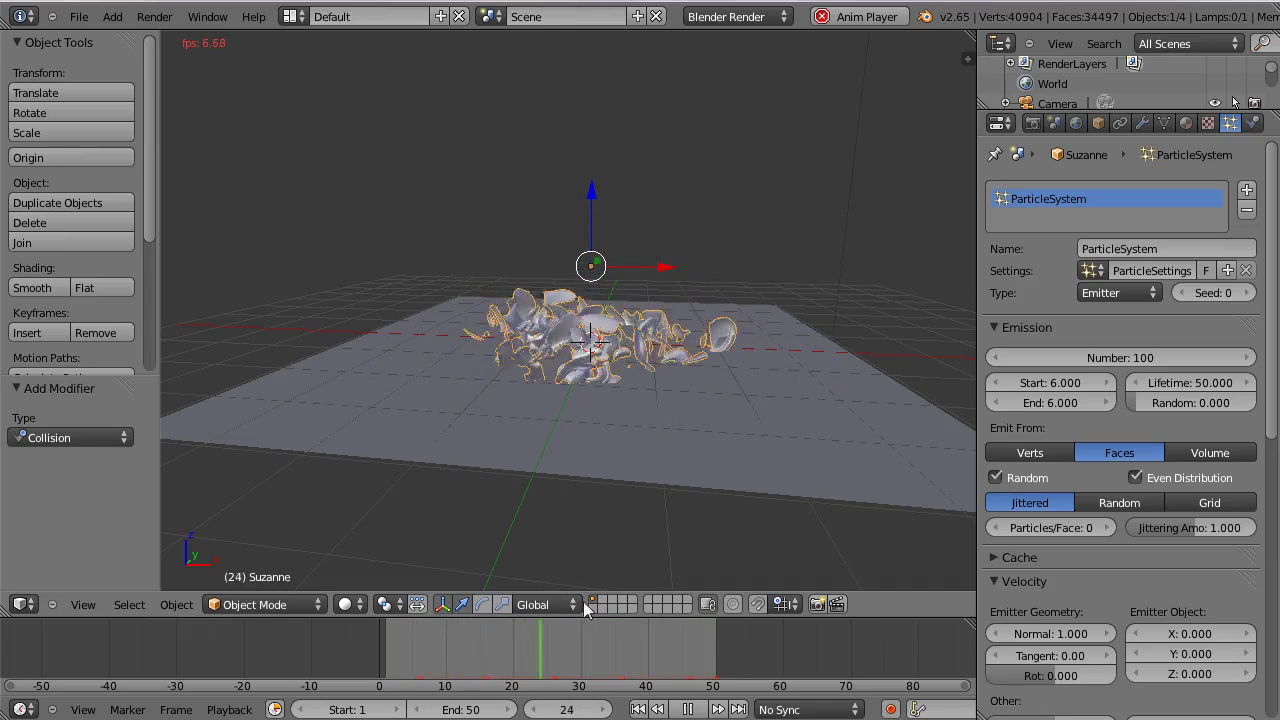
left_click(688, 709)
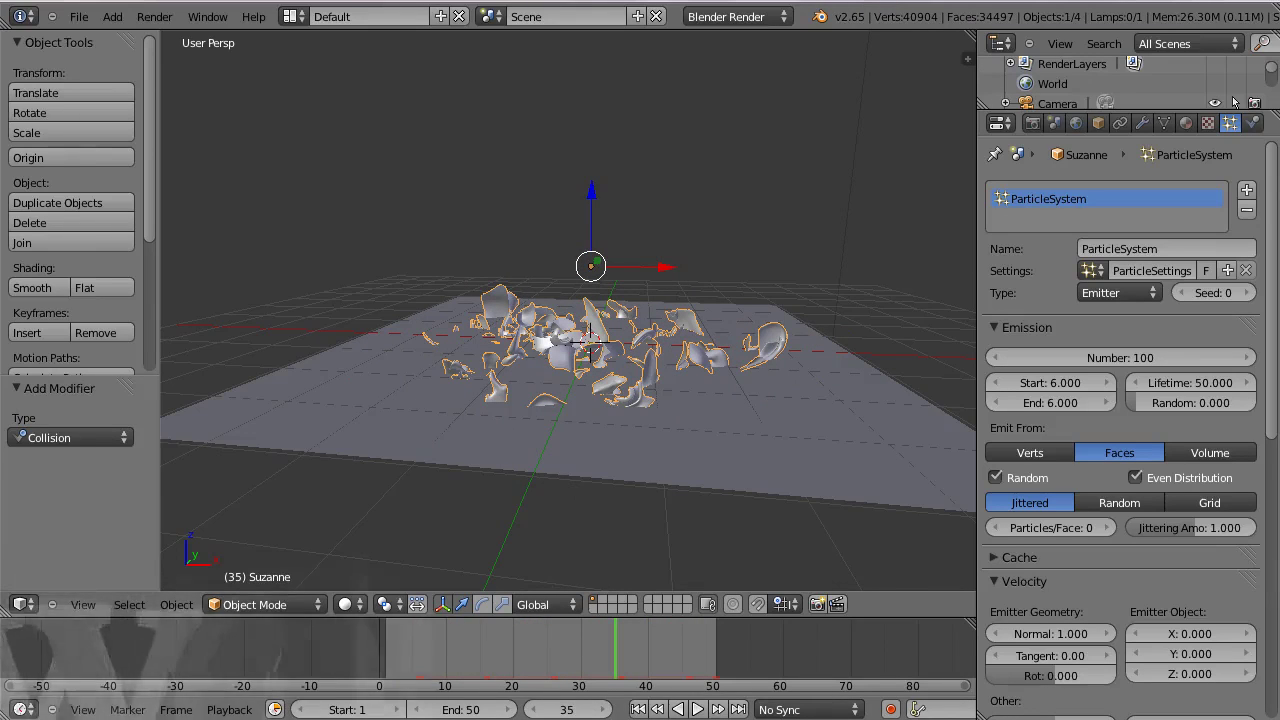
key("shift+Left")
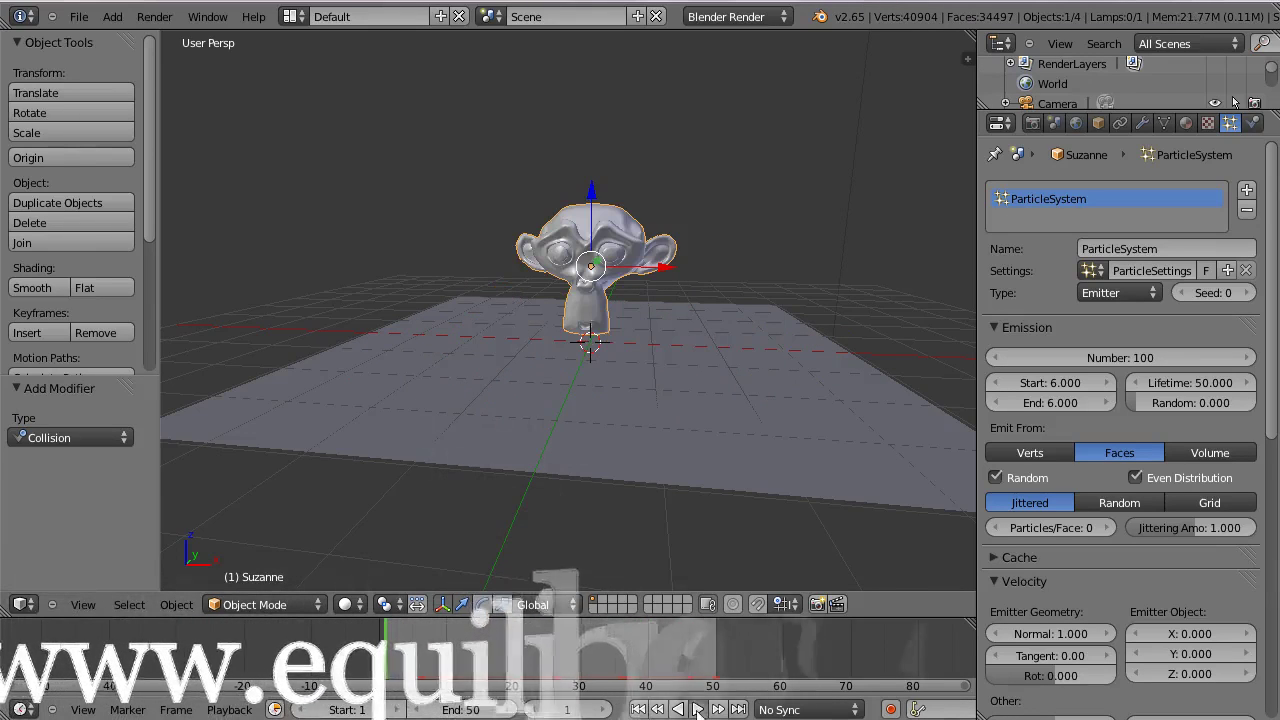
left_click(697, 710)
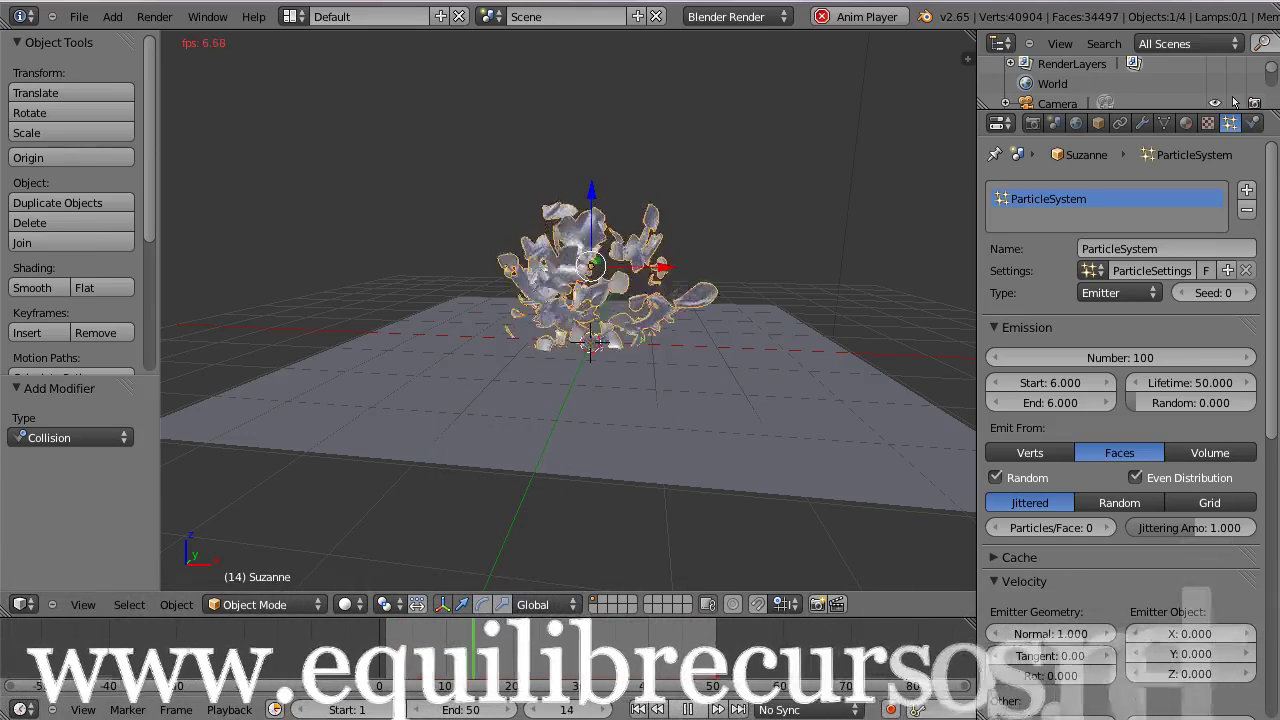